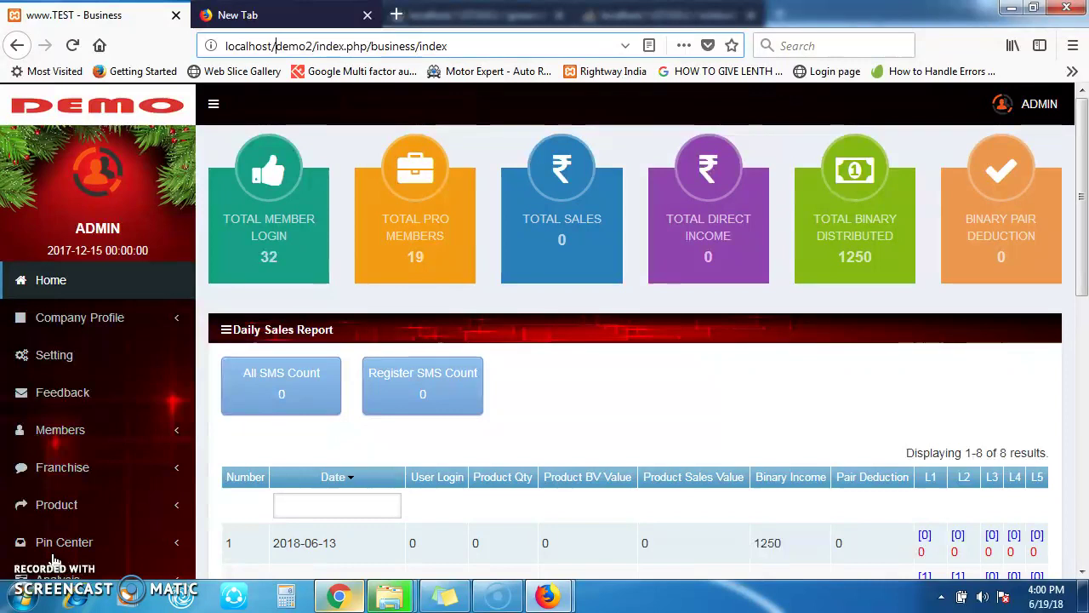
Step: Open the Add News page in the Broadcast section and start a new news entry
left_click(98, 402)
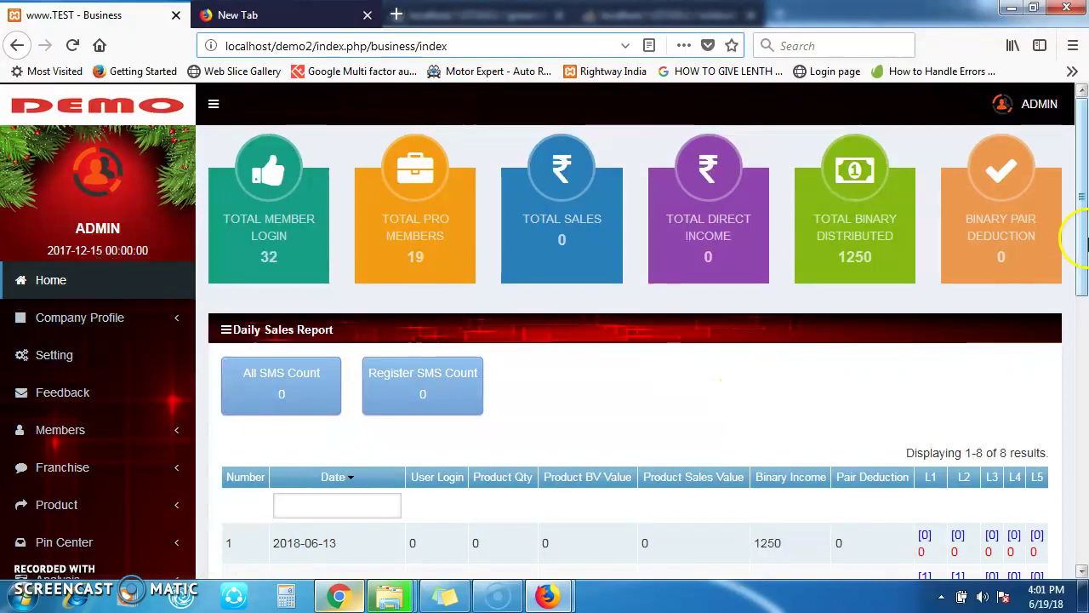
scroll(1083, 364, "down", 5)
scroll(1083, 365, "down", 2)
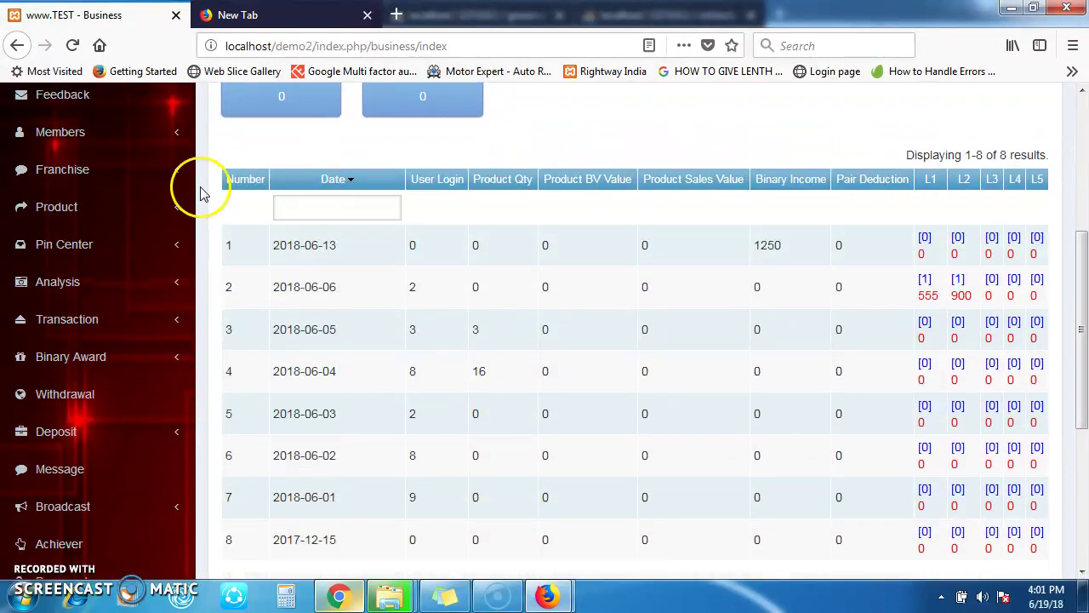
left_click(115, 506)
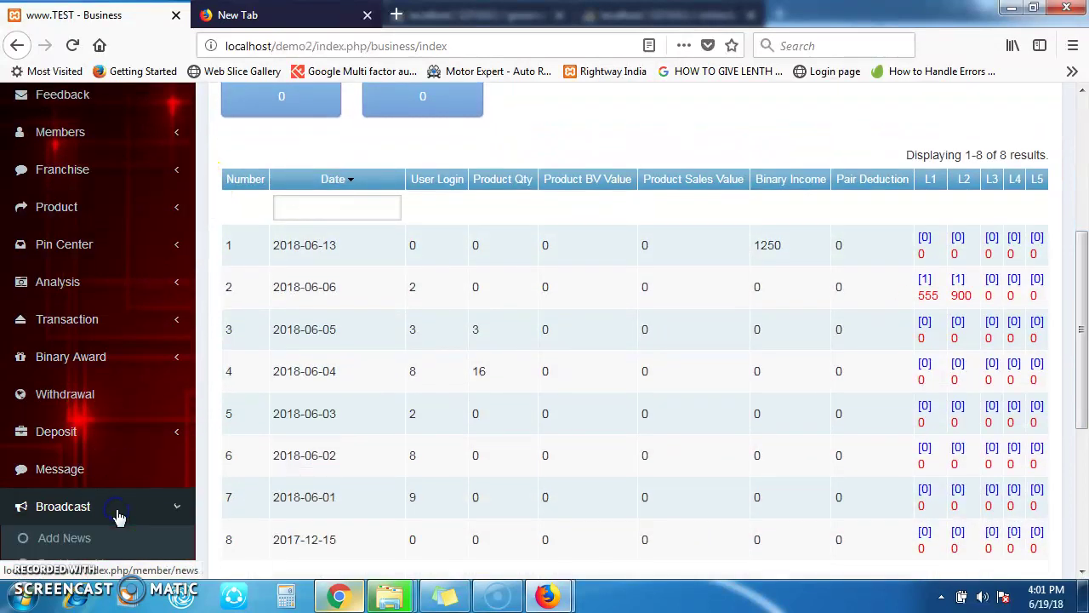
scroll(1083, 247, "down", 5)
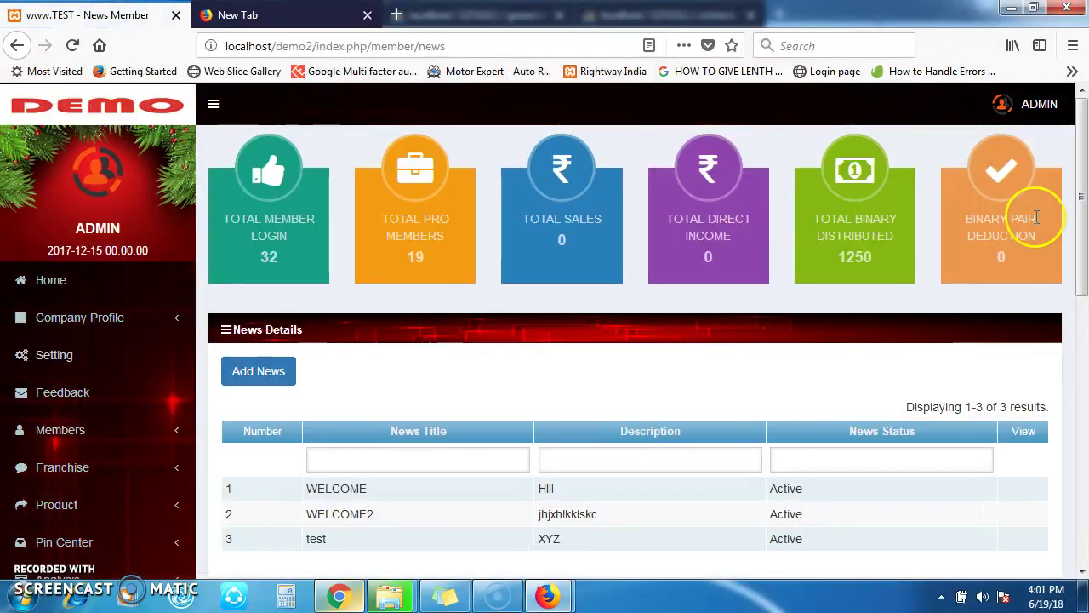
scroll(1047, 213, "down", 3)
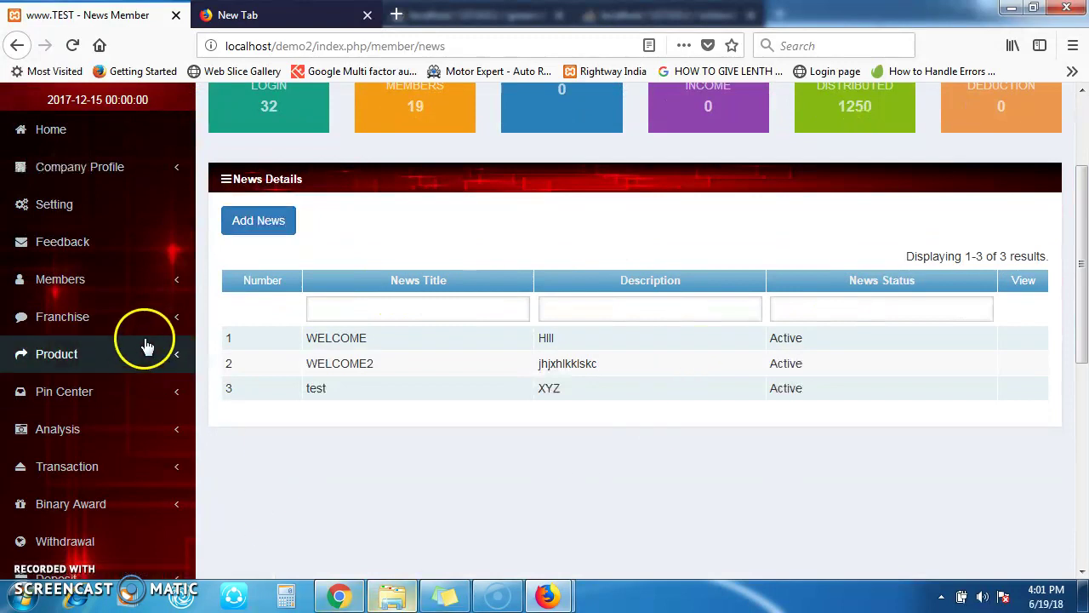
left_click(256, 223)
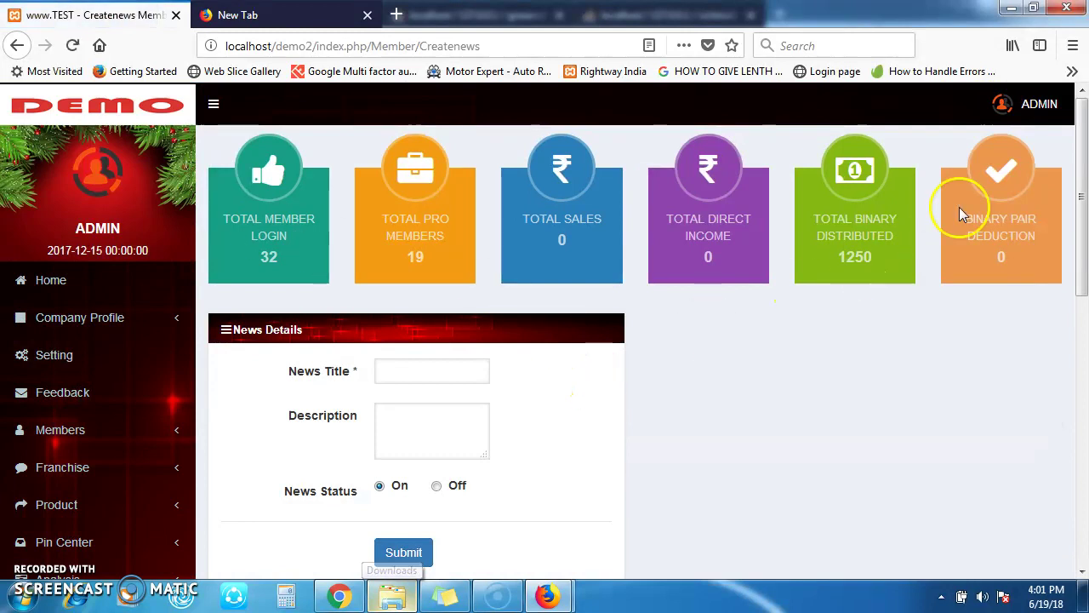
Step: Fill in the news entry with title TEST, description XYZ and status On, and submit it
scroll(1083, 166, "down", 1)
scroll(1084, 166, "down", 2)
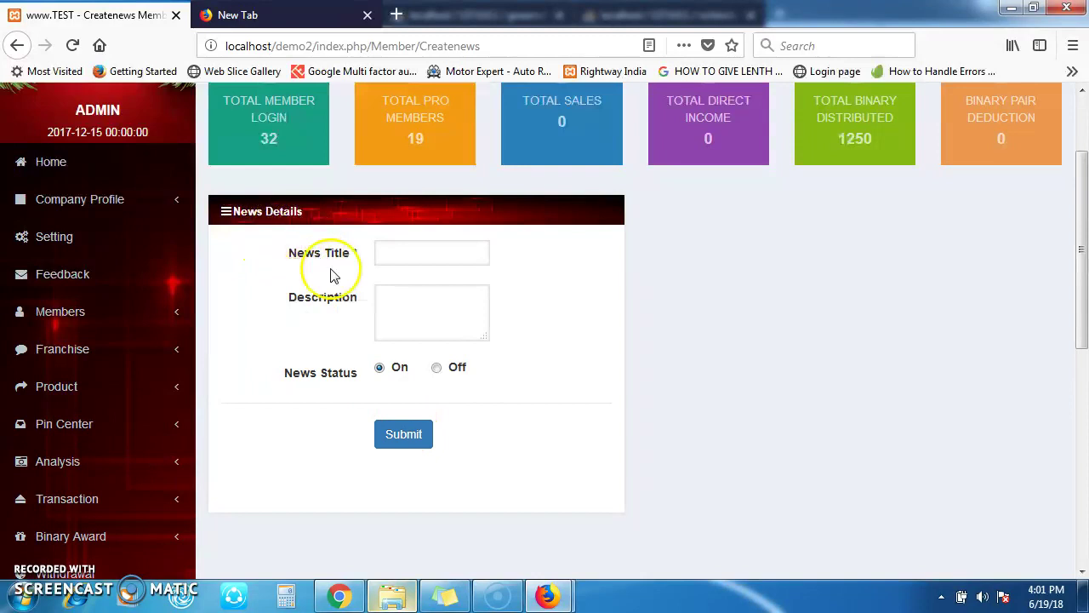
left_click(387, 253)
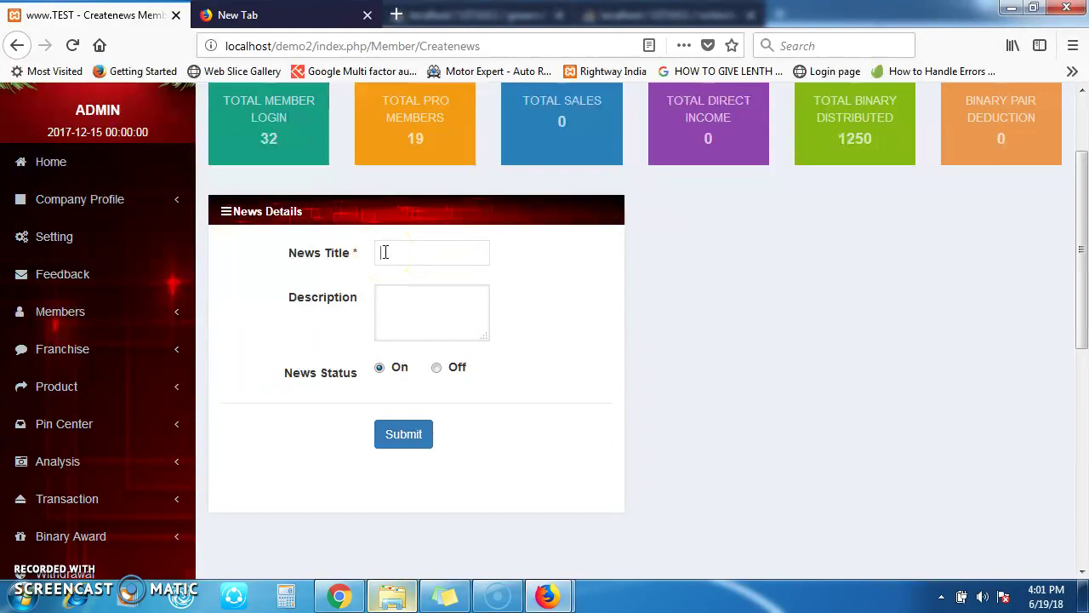
left_click(389, 301)
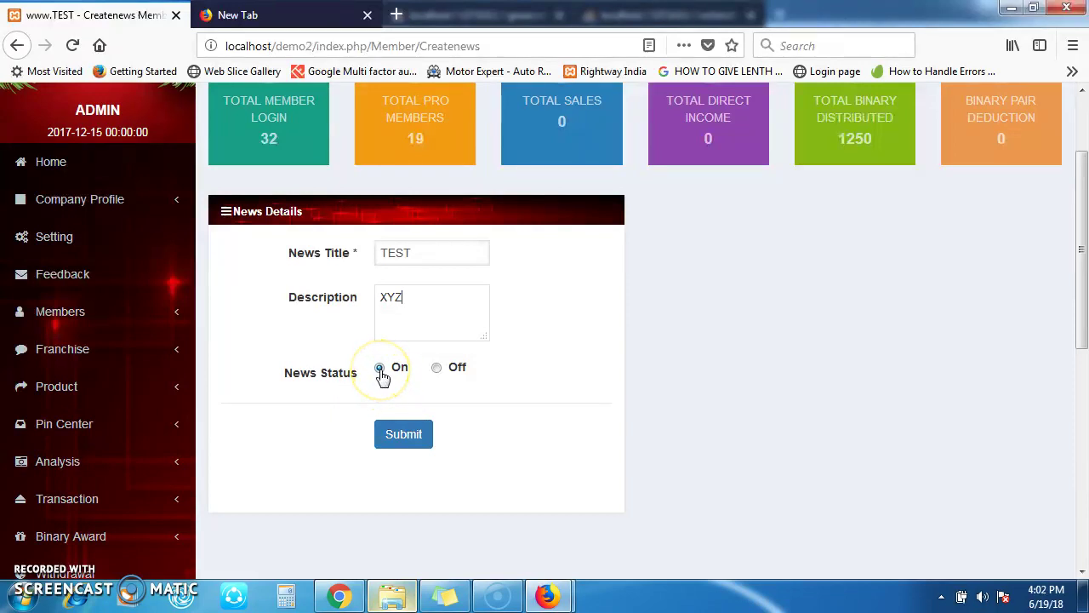
left_click(436, 367)
left_click(380, 370)
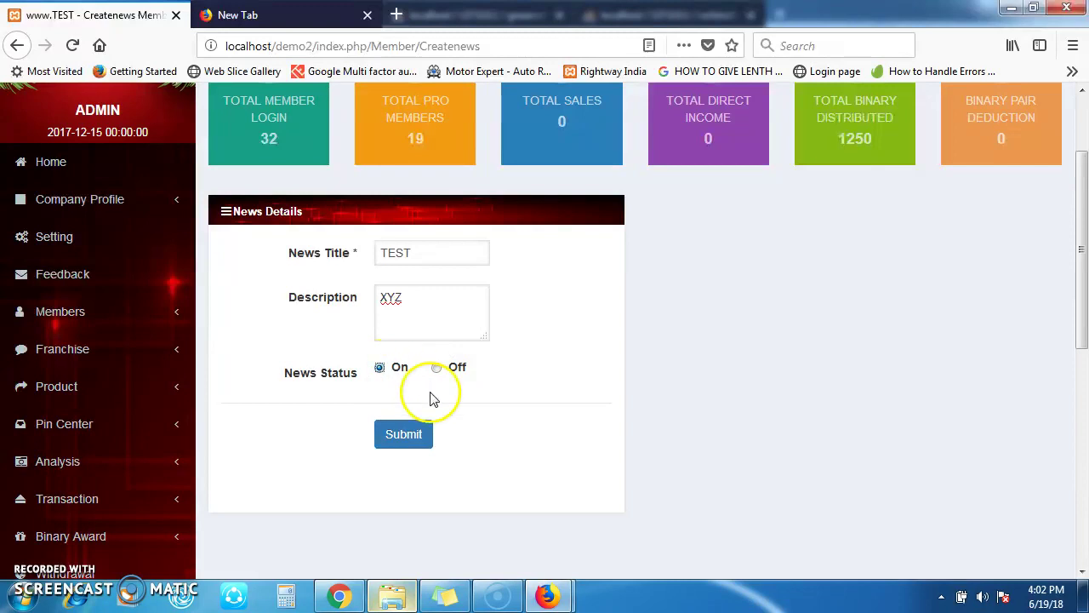
left_click(406, 435)
left_click(519, 303)
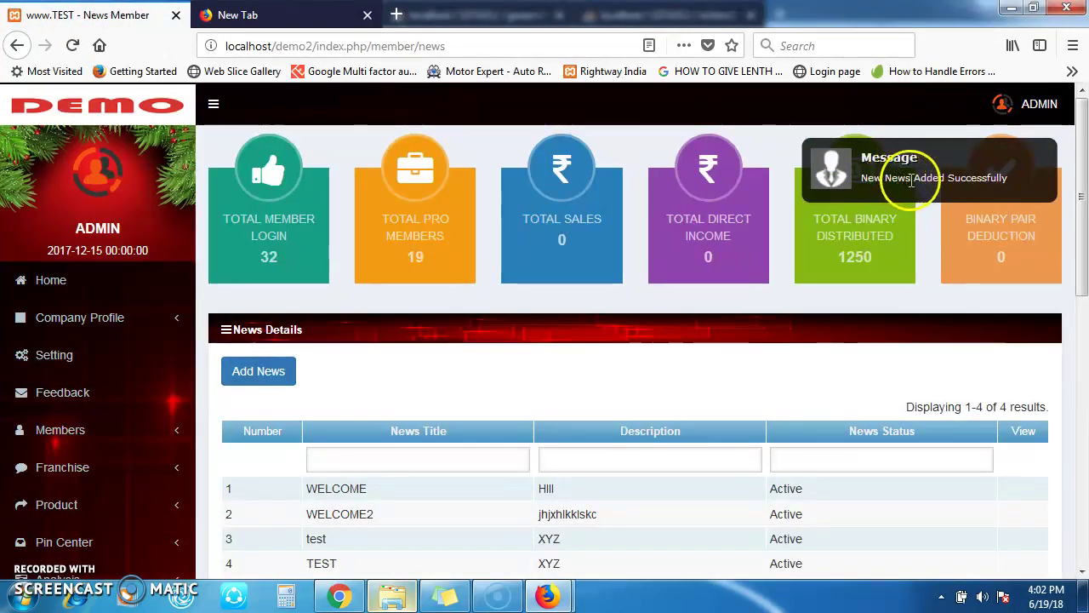
Step: Check the submitted entry in the news list and open the Dashboard Image page of the Broadcast section
scroll(1084, 170, "down", 1)
scroll(1084, 170, "down", 5)
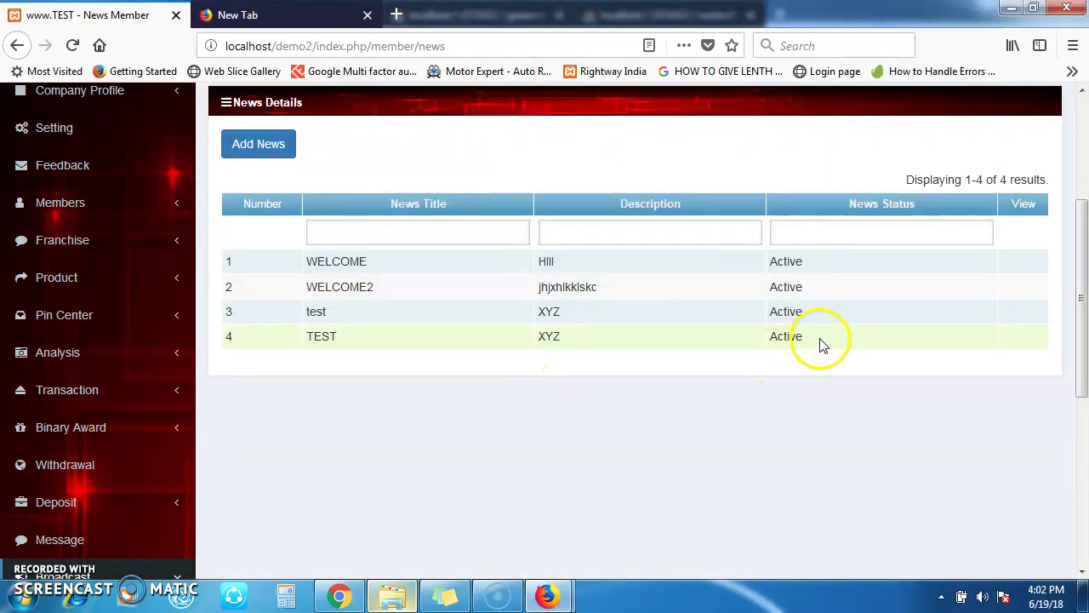
scroll(1084, 312, "down", 4)
scroll(1084, 313, "down", 2)
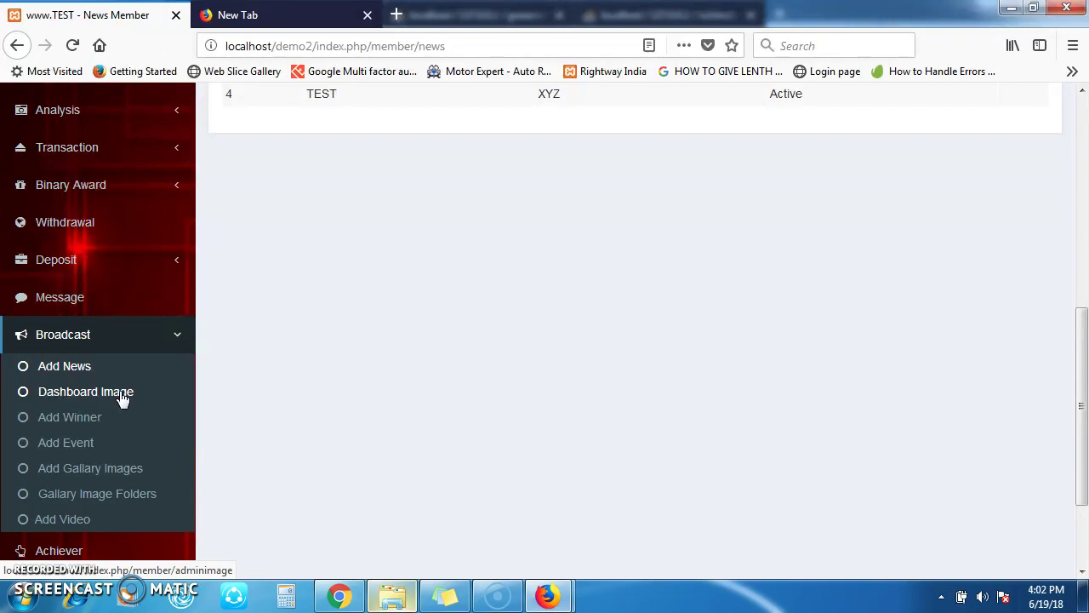
left_click(101, 399)
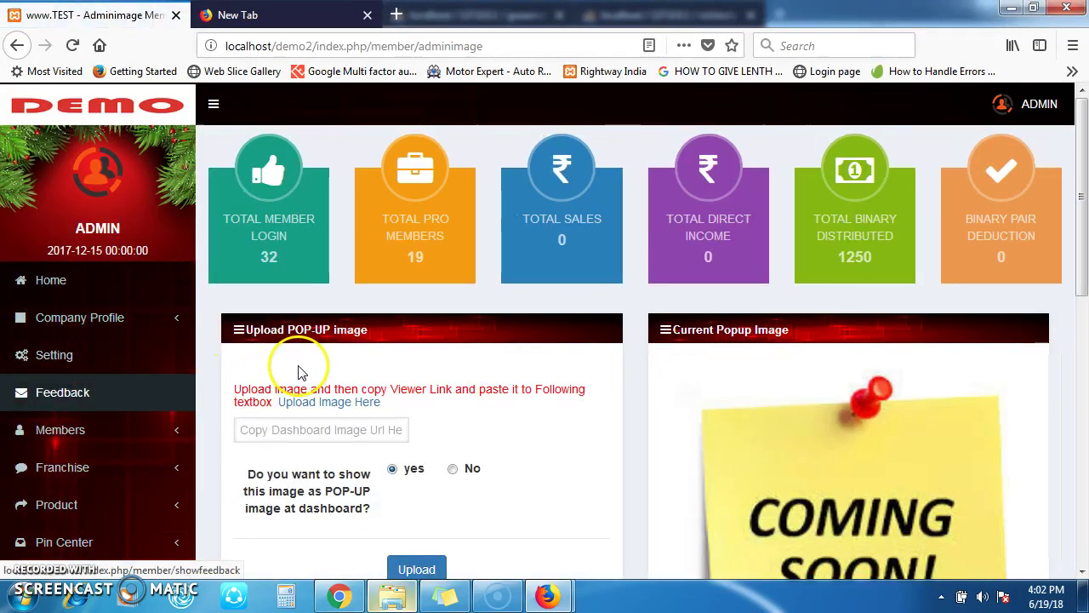
Step: Follow the pop-up image upload link to imggmi.com and upload the images JPEG file from the Desktop
left_click_drag(1081, 196, 1082, 238)
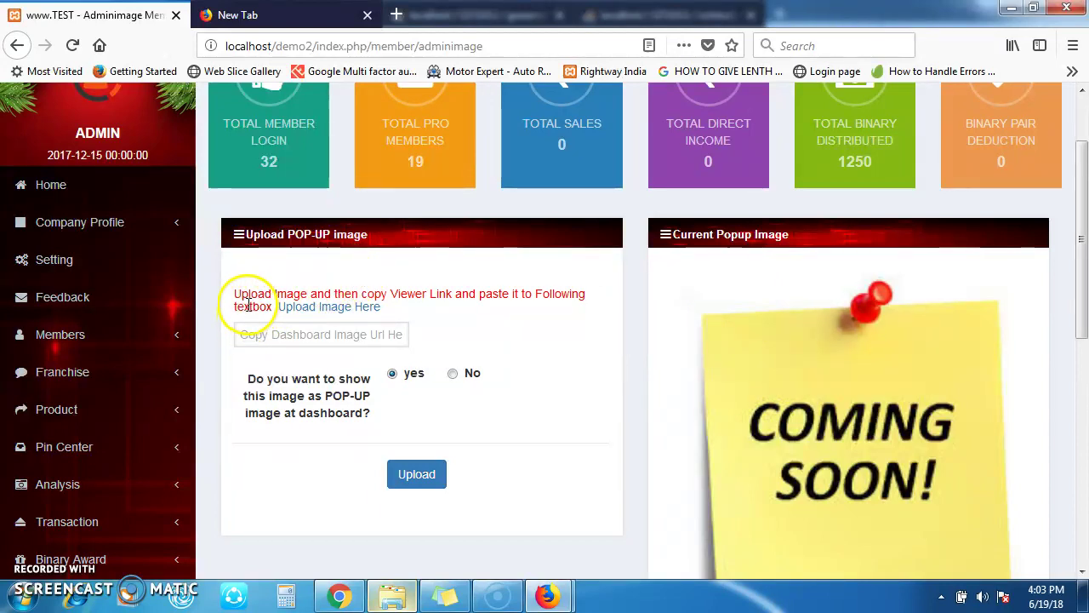
left_click(317, 316)
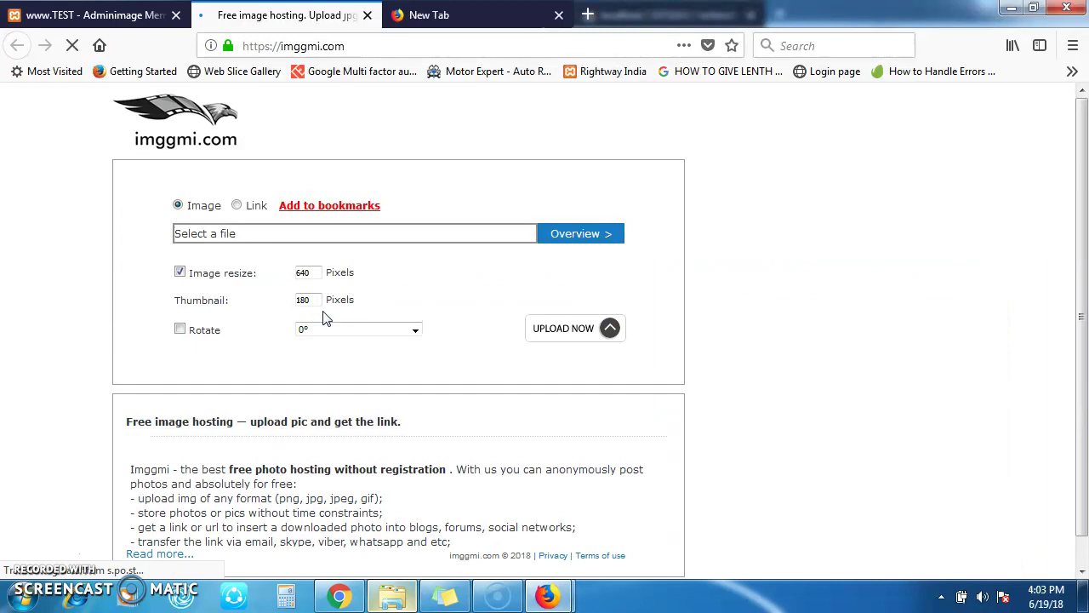
left_click(564, 234)
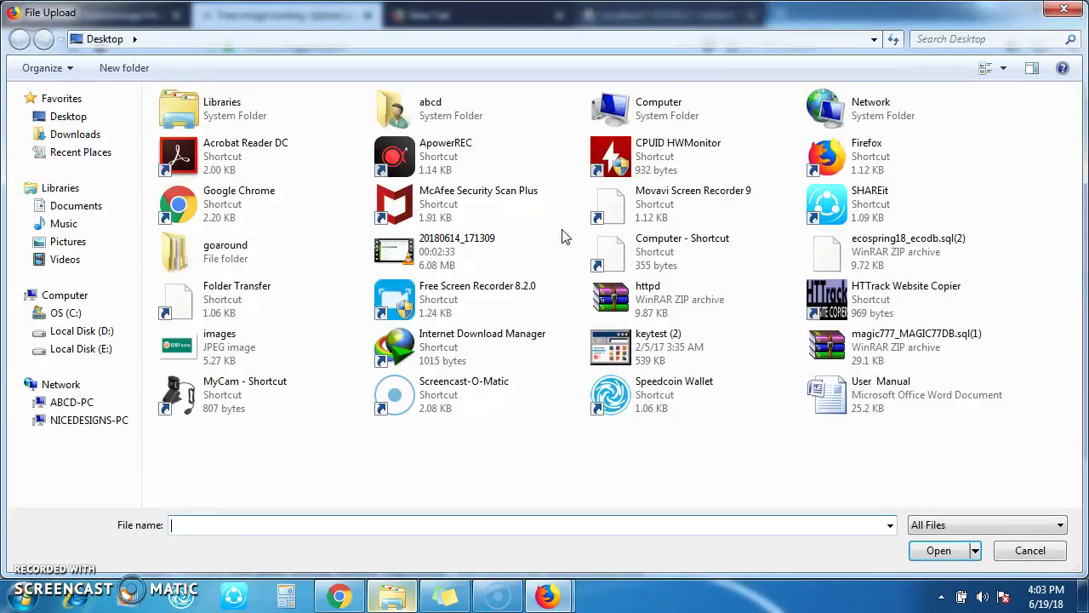
left_click(78, 332)
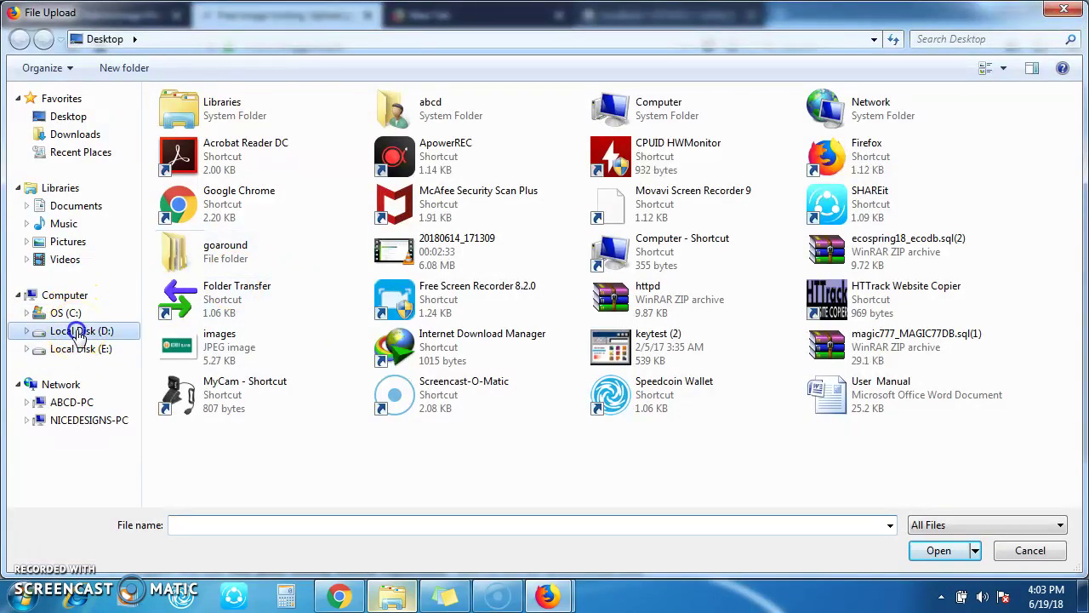
left_click(77, 118)
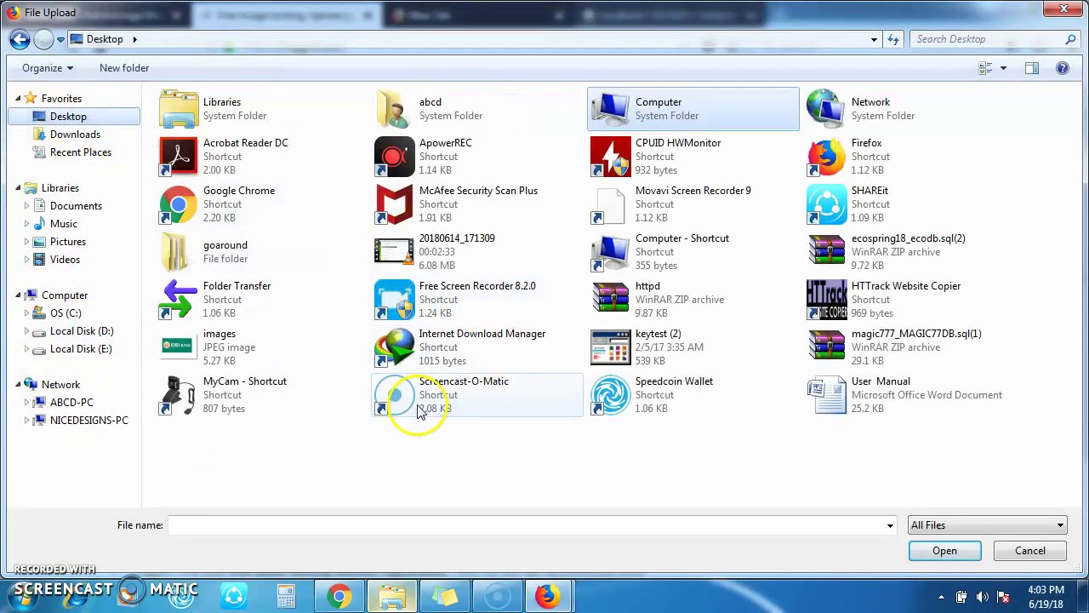
left_click(245, 344)
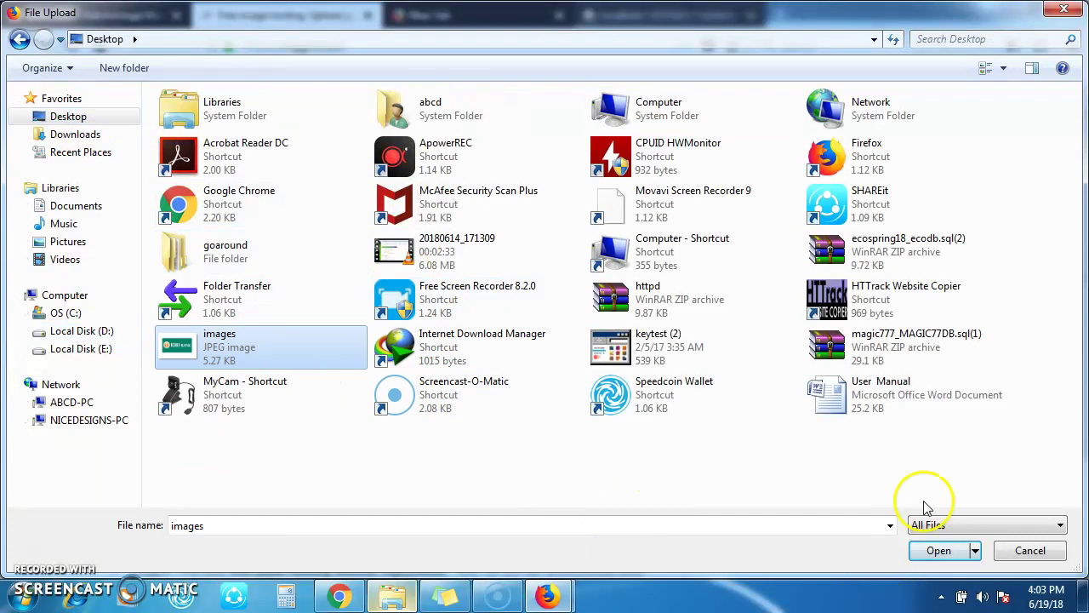
left_click(939, 551)
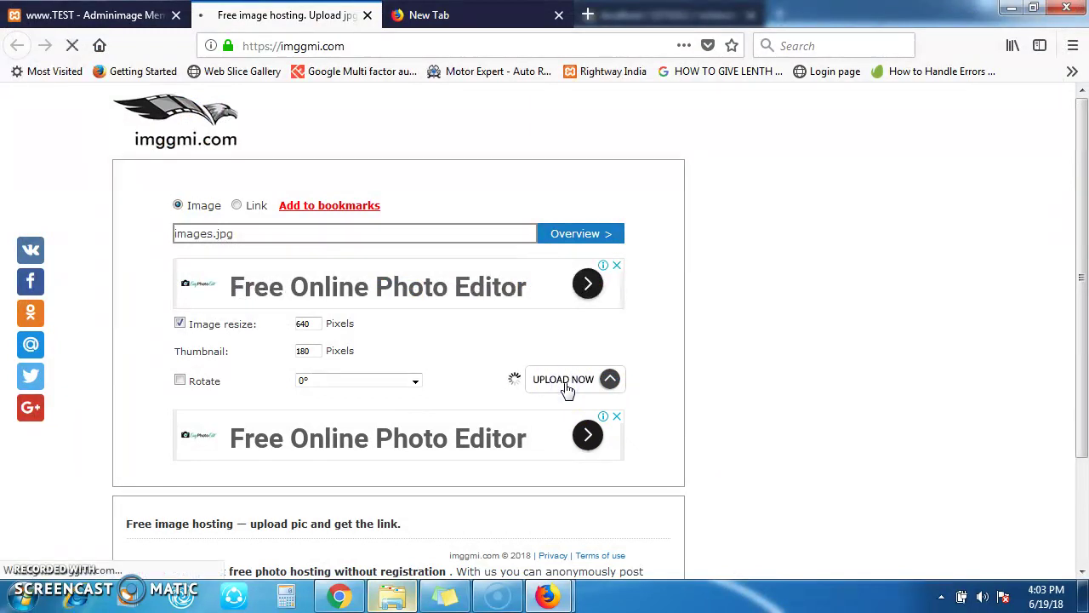
left_click(539, 392)
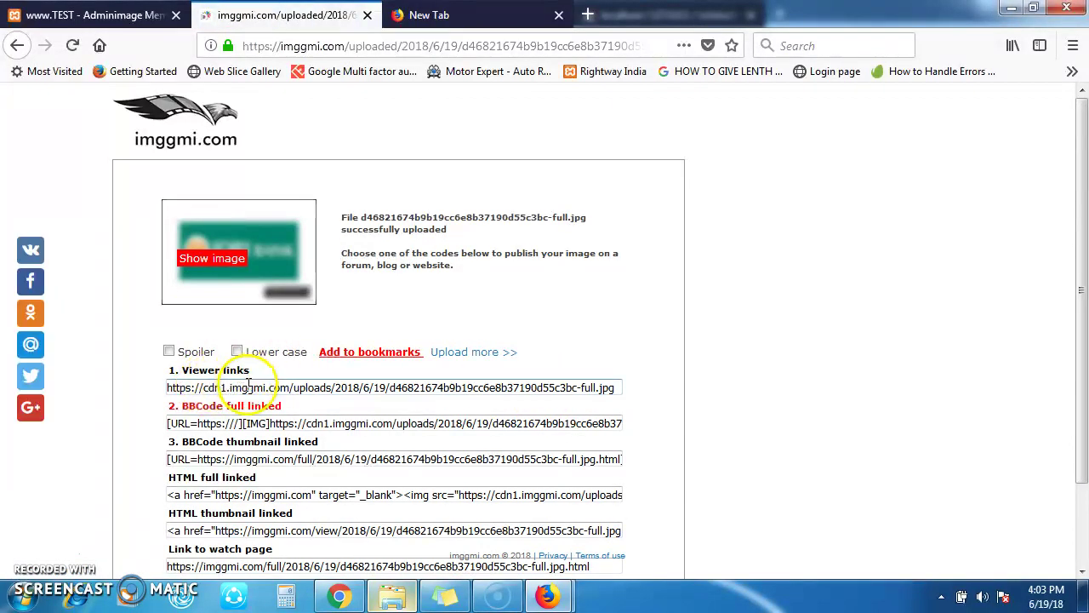
Step: Copy the uploaded image's viewer link and paste it into the dashboard image URL field on the admin page
left_click(248, 385)
right_click(248, 386)
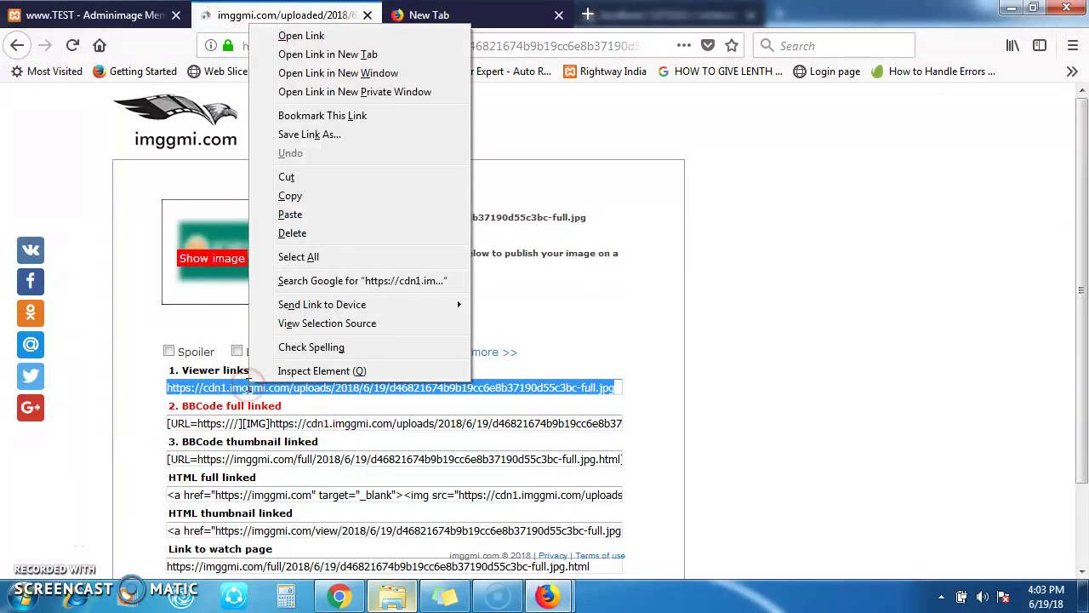
left_click(311, 194)
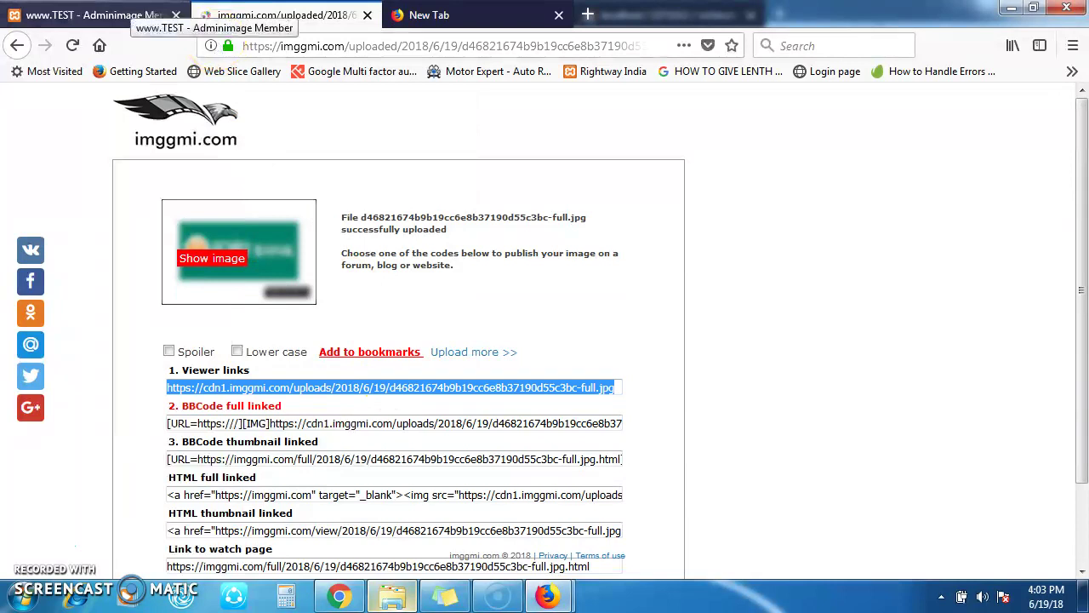
left_click(85, 14)
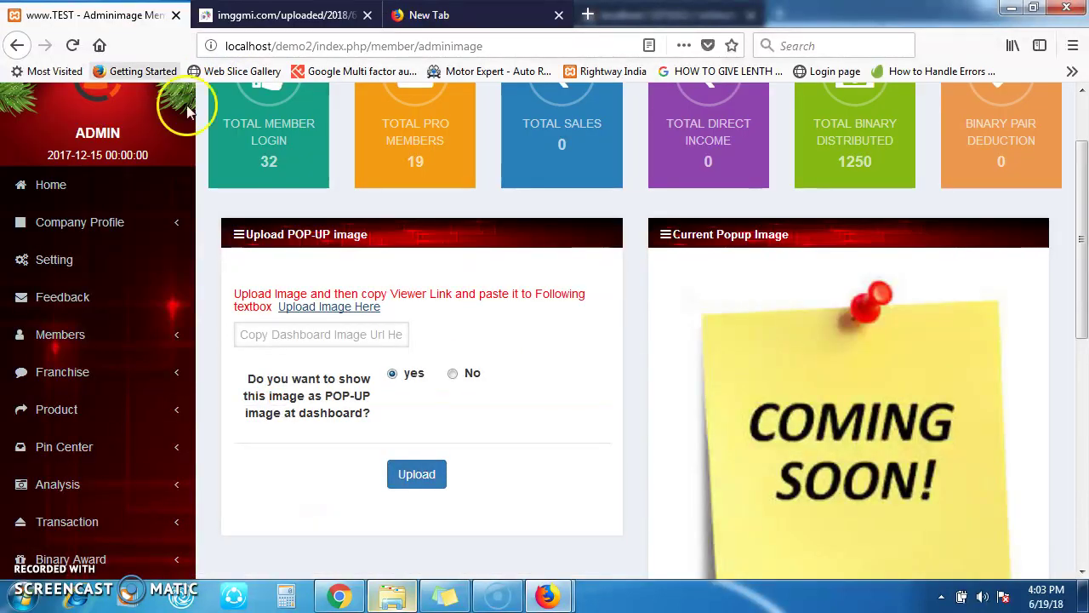
left_click(311, 341)
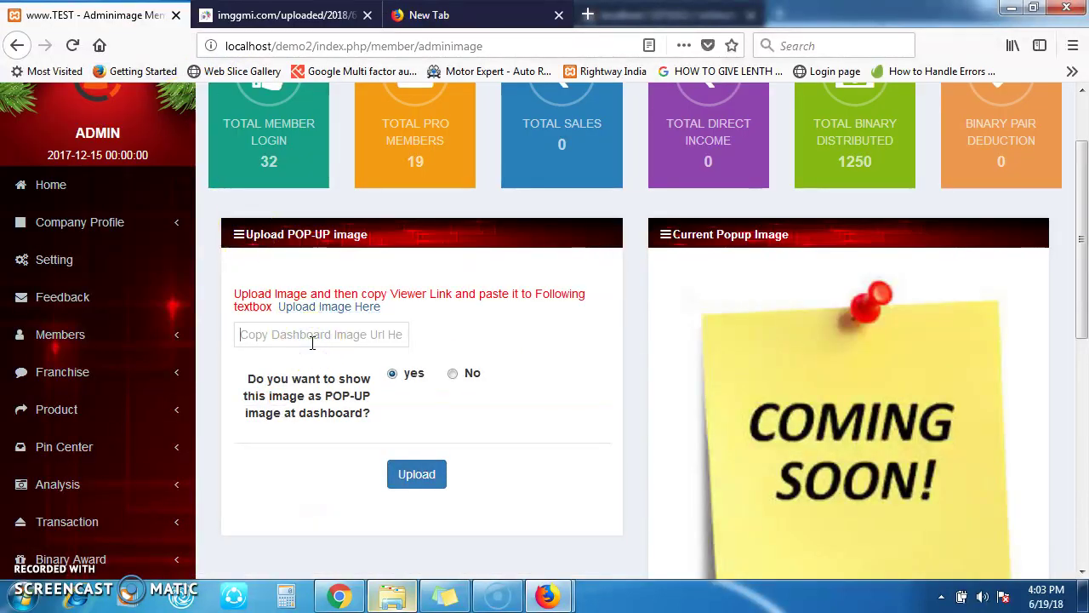
left_click(355, 334)
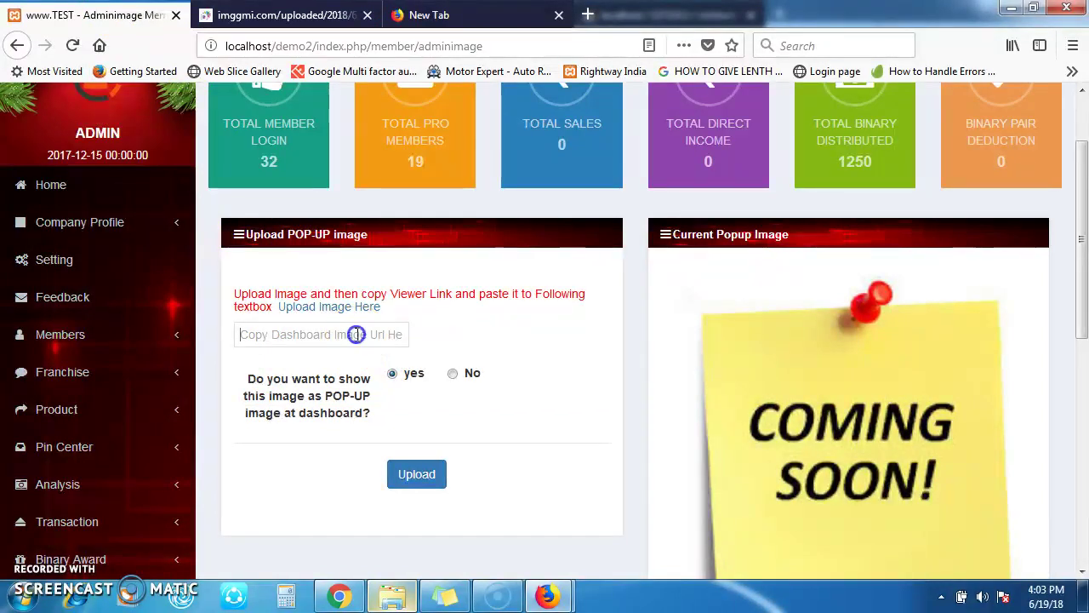
key("ctrl+v")
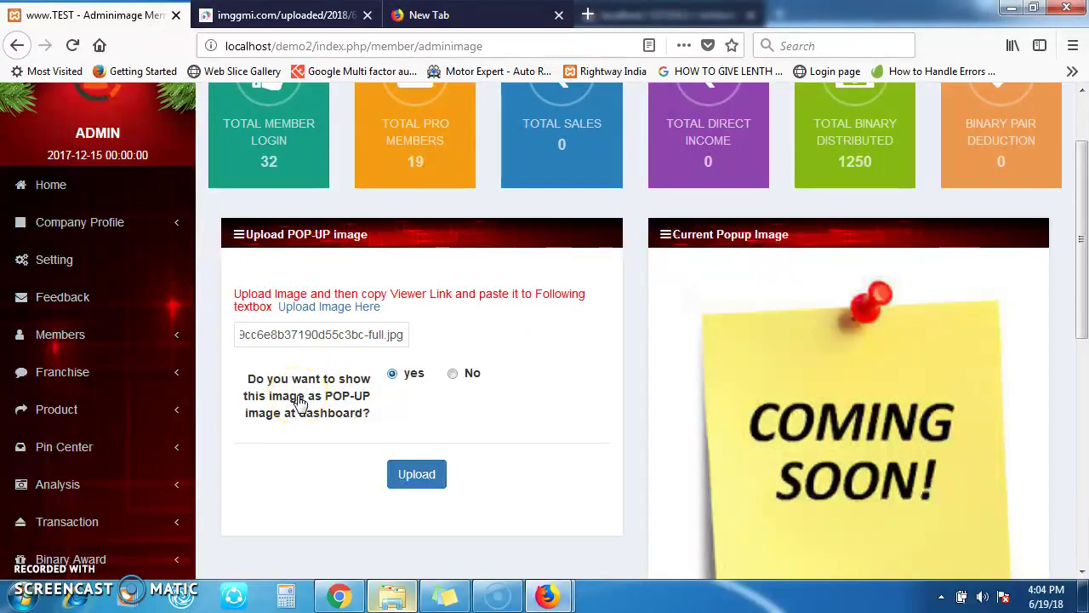
Step: Choose yes for showing the image as a dashboard pop-up and upload it
left_click(393, 377)
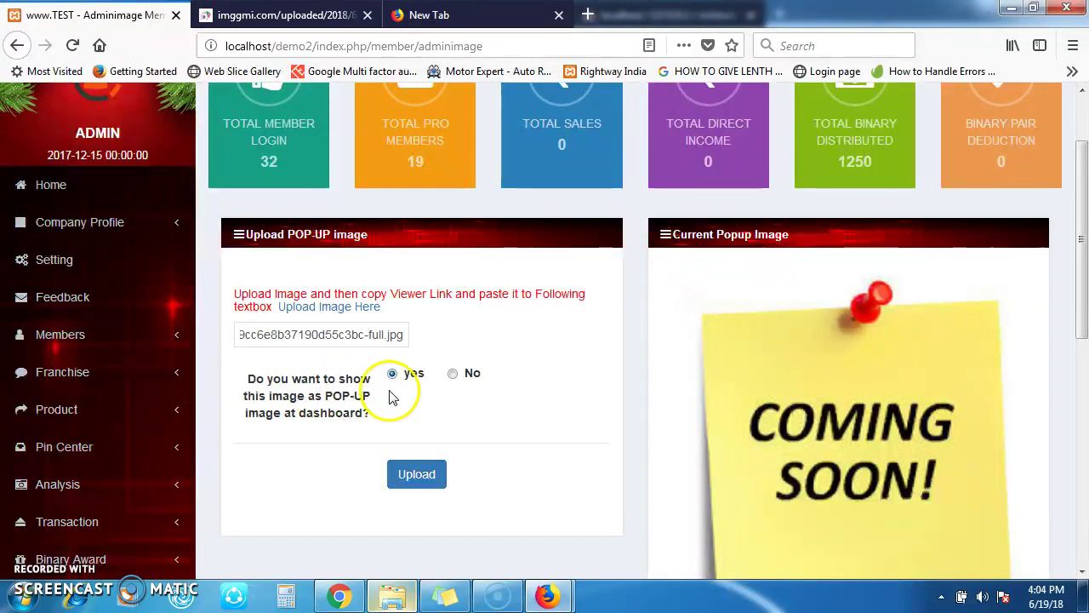
left_click(454, 377)
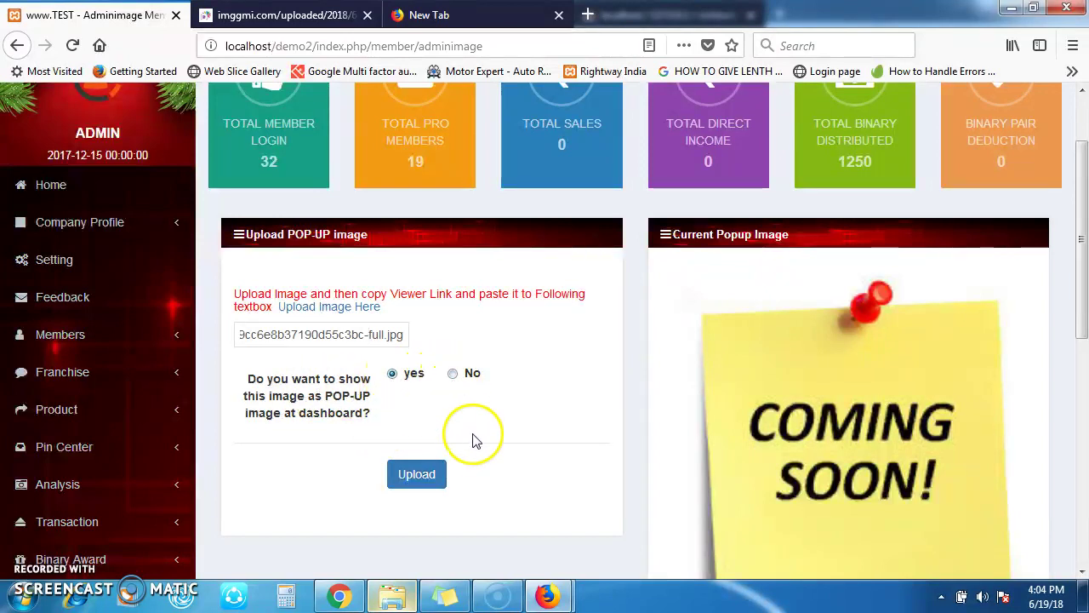
scroll(1081, 311, "down", 3)
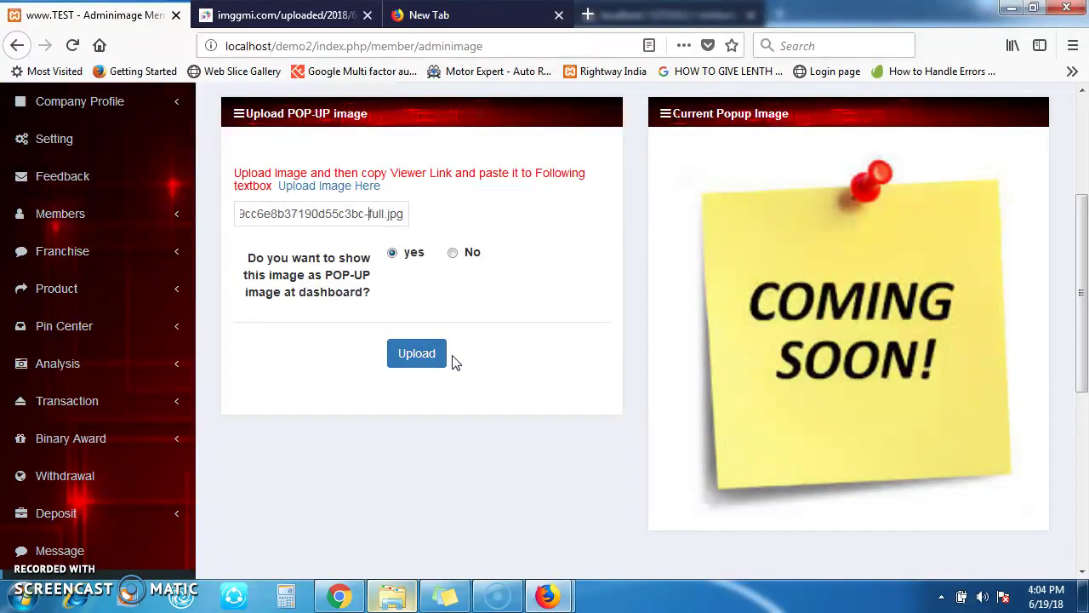
left_click(421, 358)
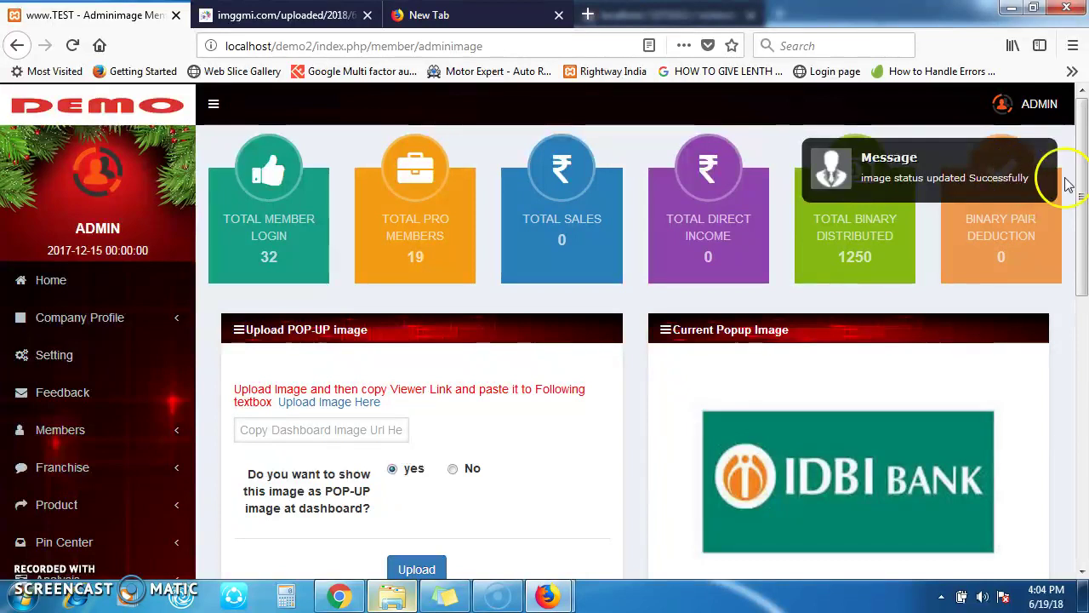
Step: Check the current pop-up image and open the Add Winner page of the Broadcast section at its entry form
scroll(1064, 195, "down", 3)
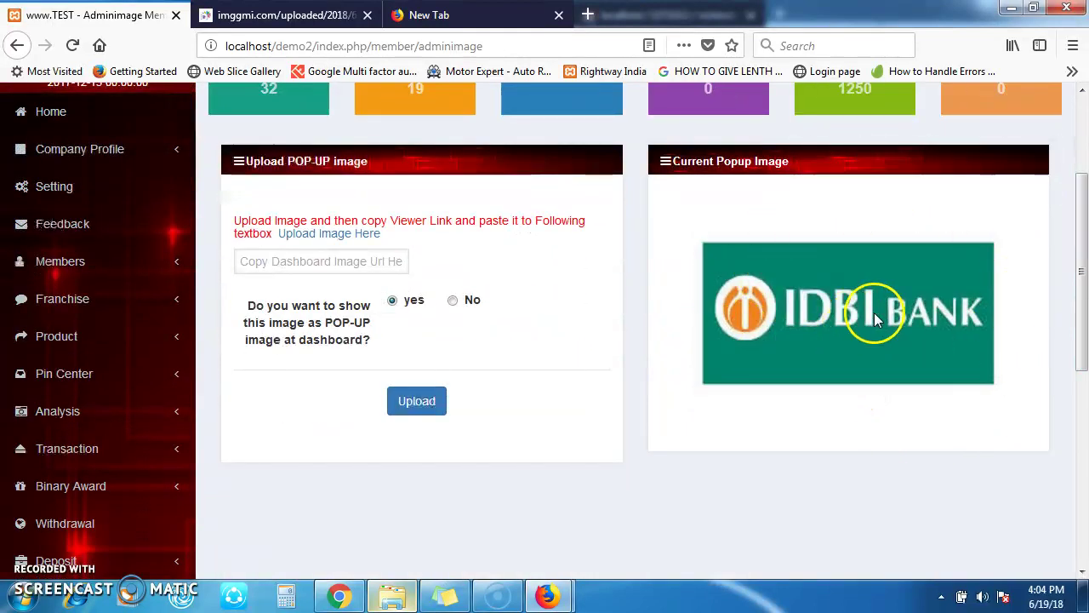
left_click_drag(1082, 243, 1082, 393)
left_click(88, 387)
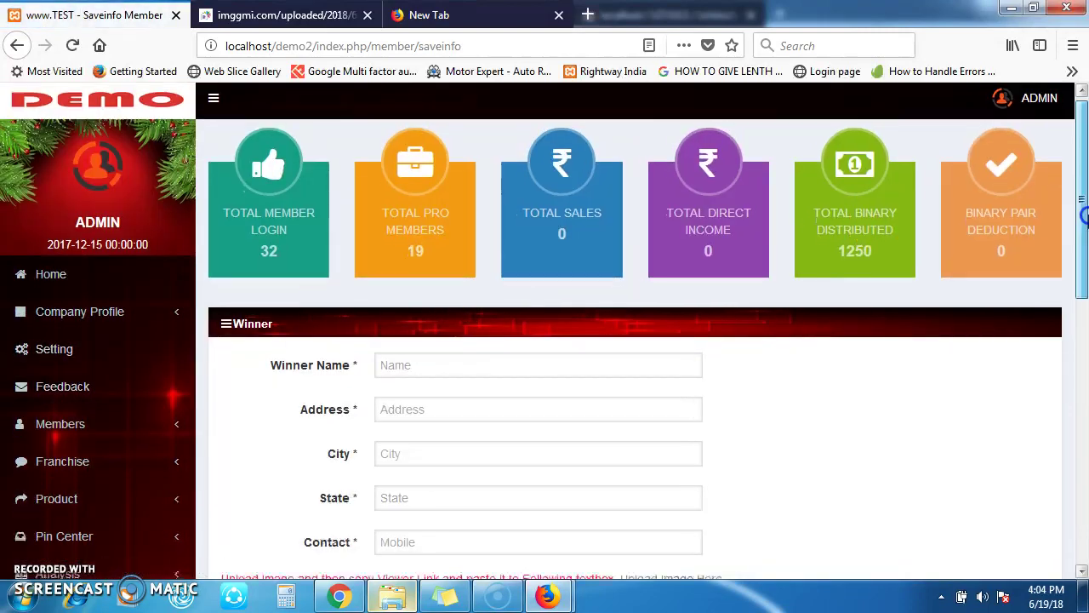
scroll(468, 298, "down", 2)
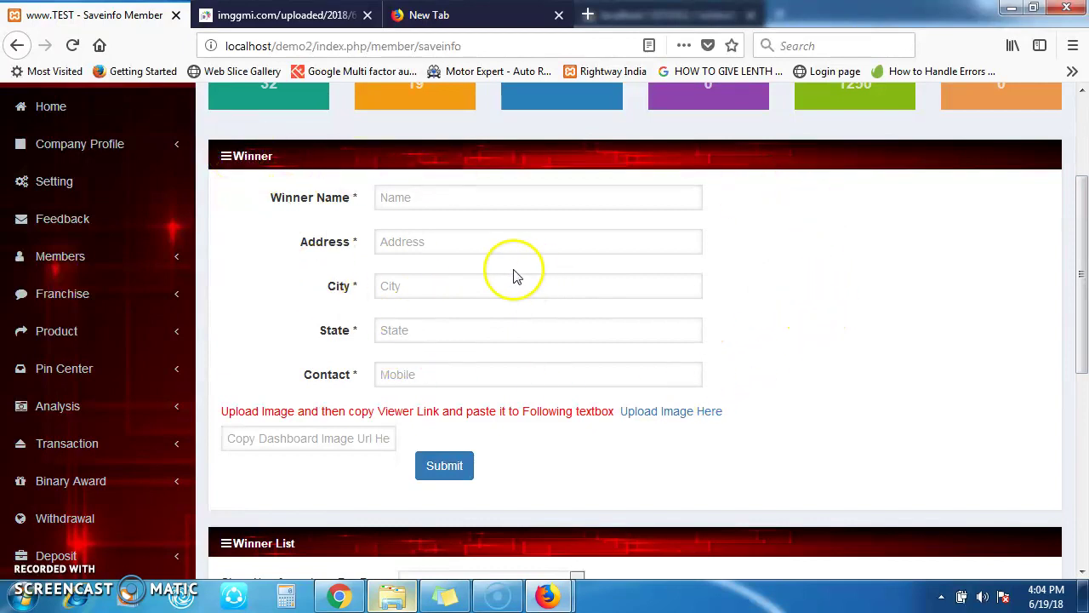
Step: Enter the winner's name and address in the Winner form
left_click(435, 201)
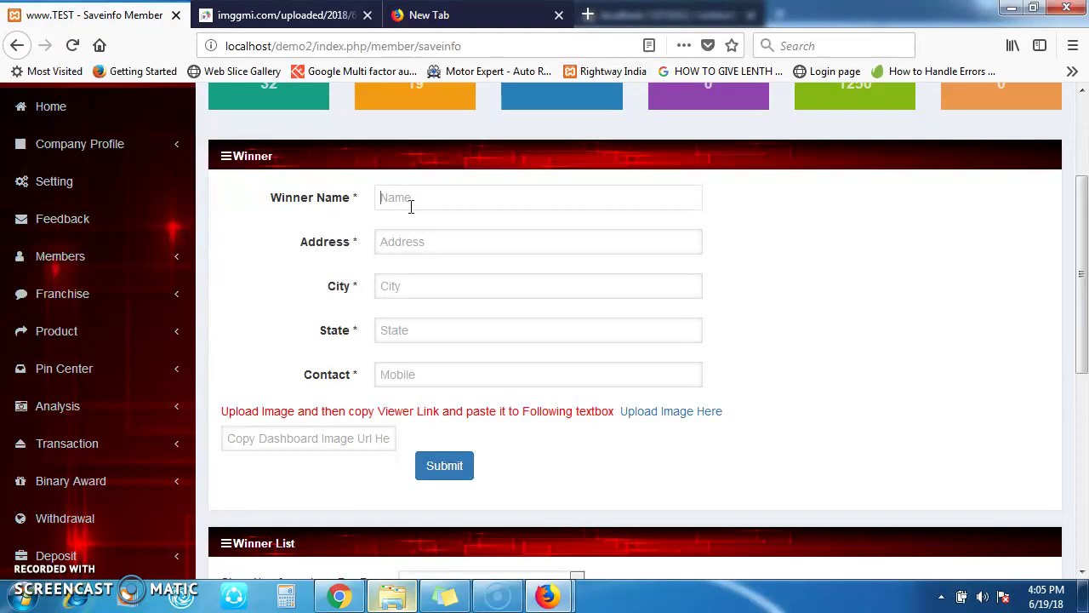
left_click(383, 197)
key("Tab")
left_click(406, 237)
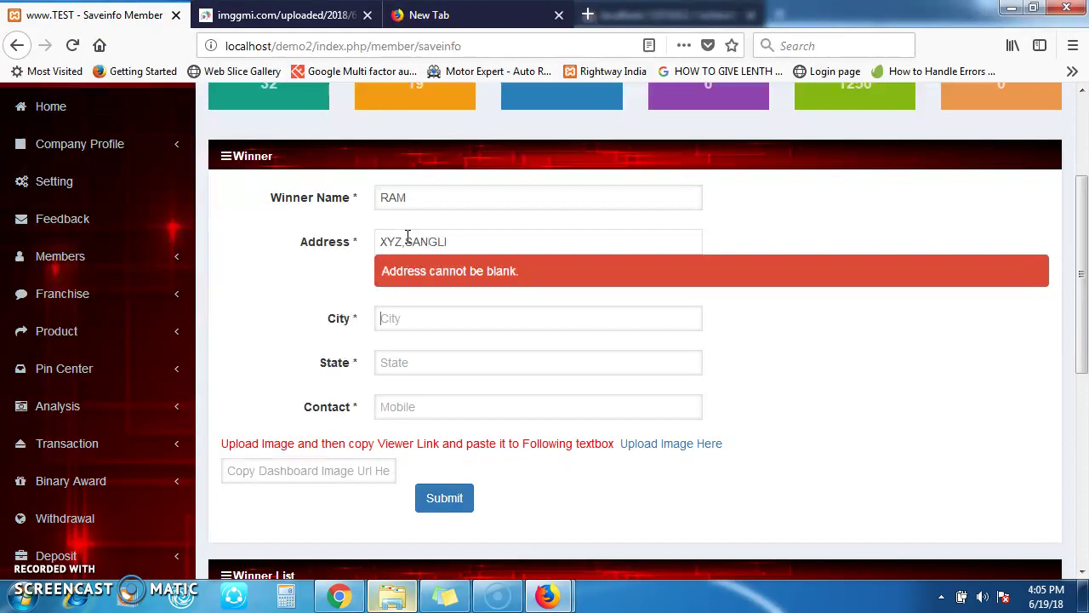
left_click(408, 240)
Step: Set the winner's city and state to SANGLI and enter the contact's mobile number
left_click(418, 287)
type("SANGLI")
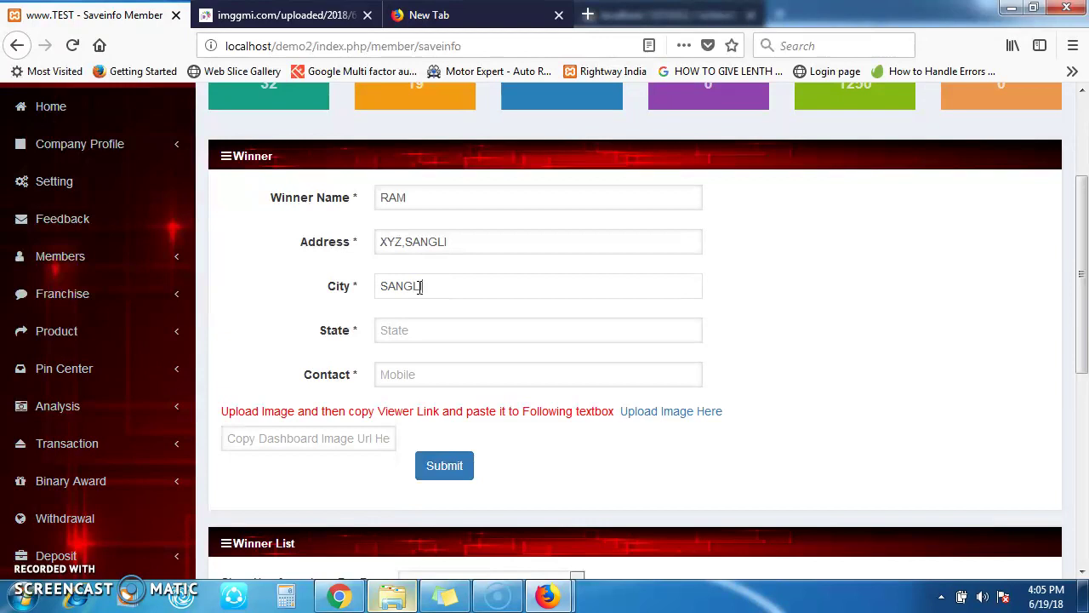
key("Tab")
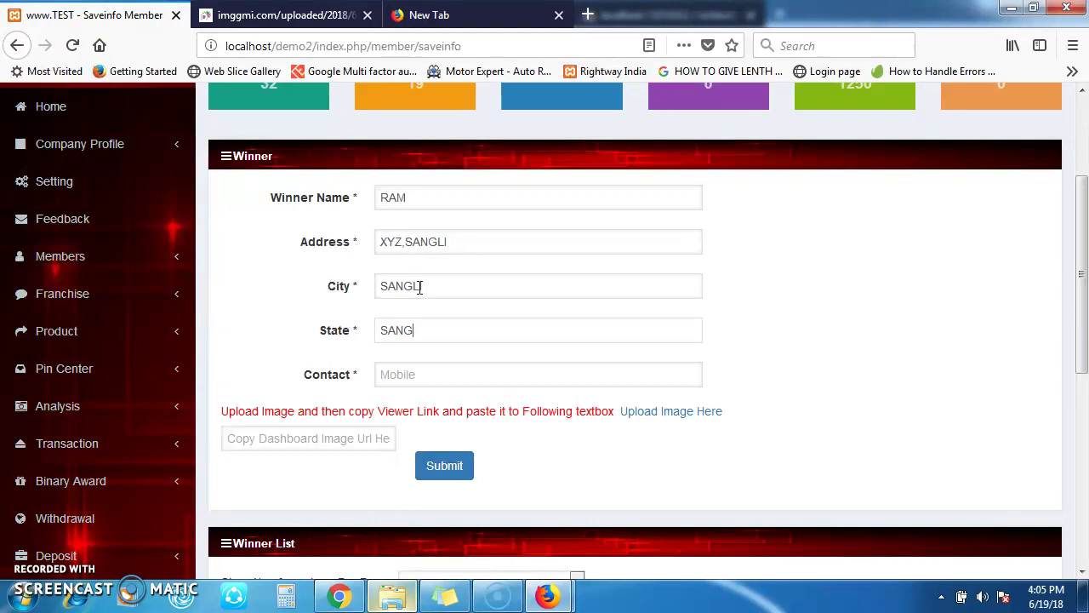
left_click(443, 374)
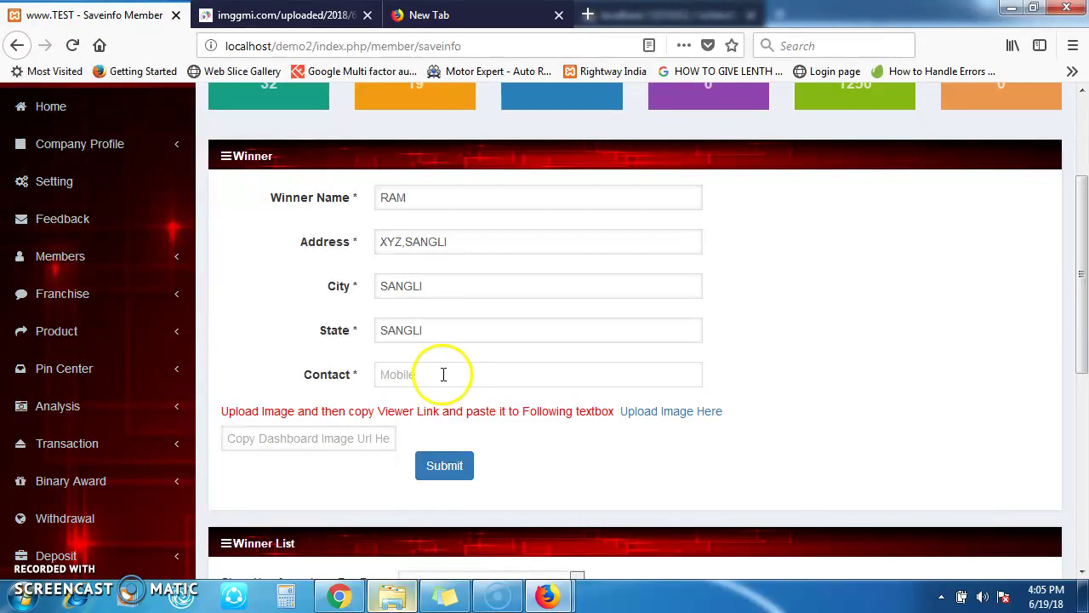
type("1111111111")
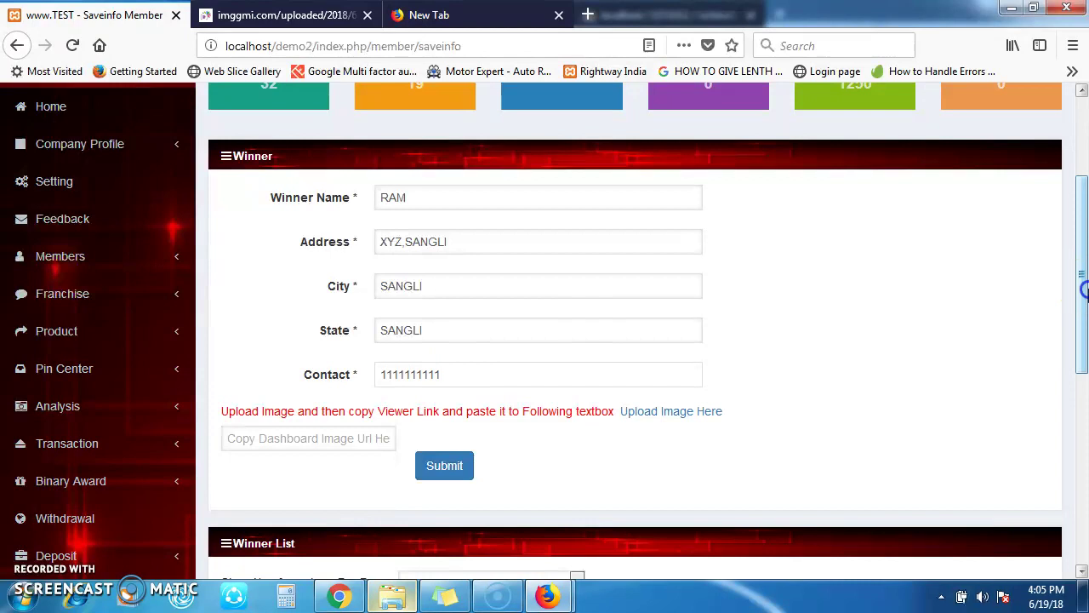
Step: Follow the winner form's image upload link to imggmi.com and upload the images JPEG file from the Desktop
scroll(894, 255, "down", 1)
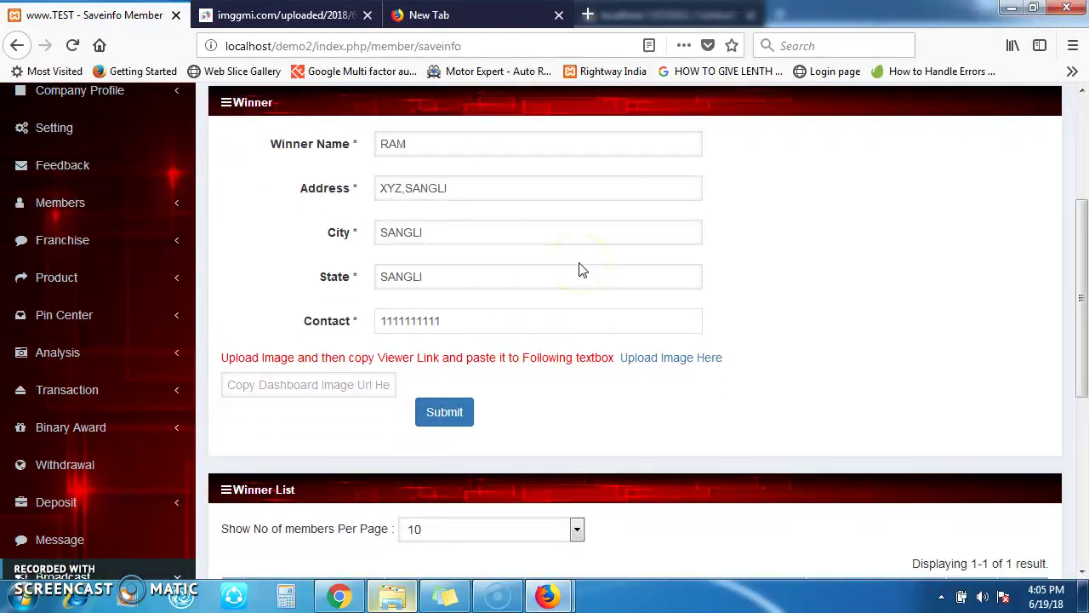
left_click(647, 359)
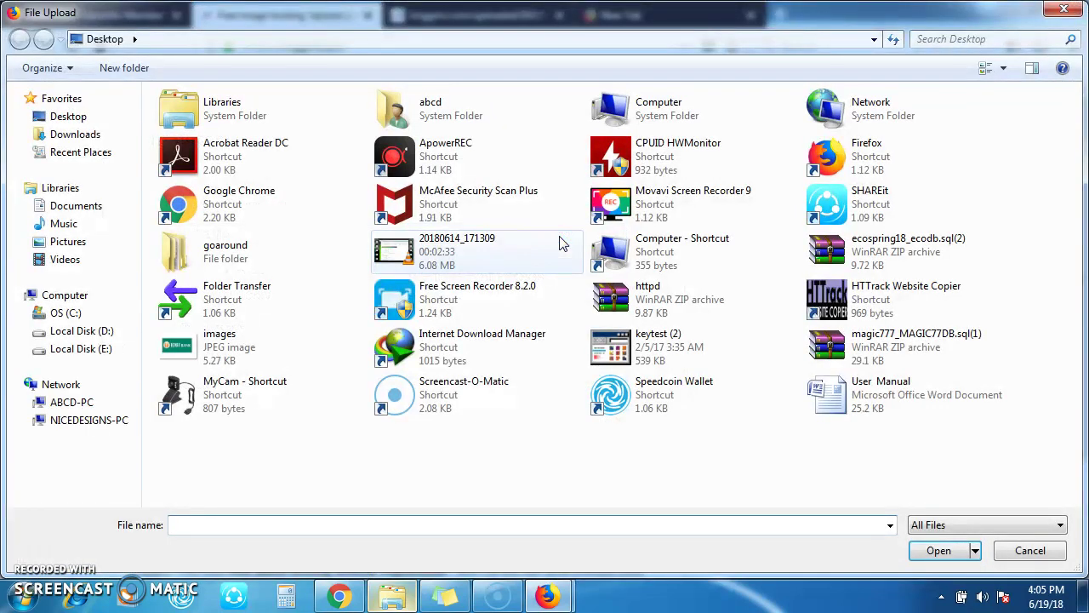
left_click(217, 351)
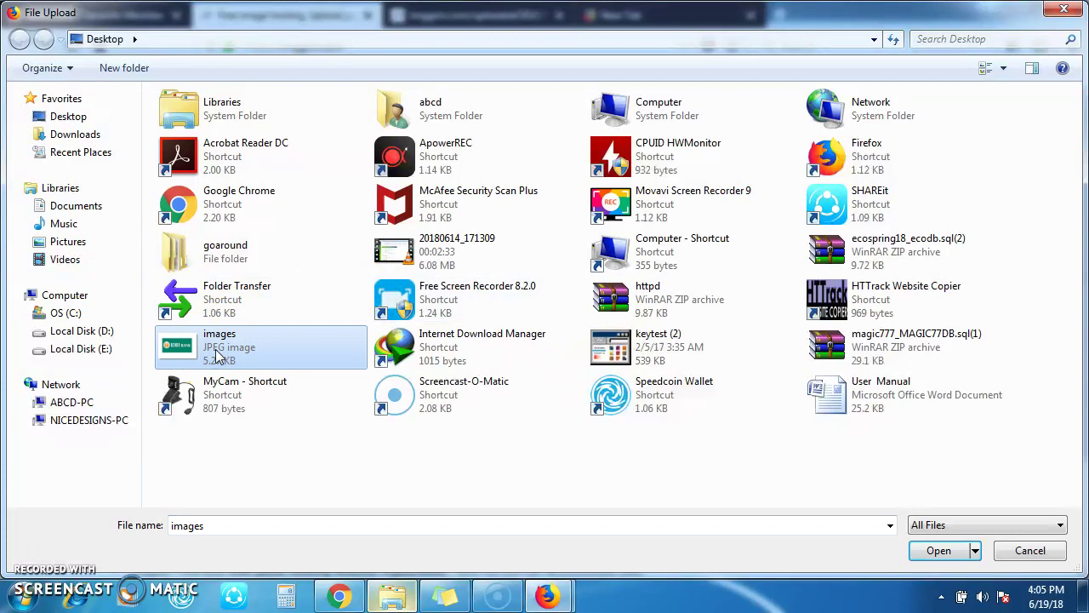
left_click(932, 552)
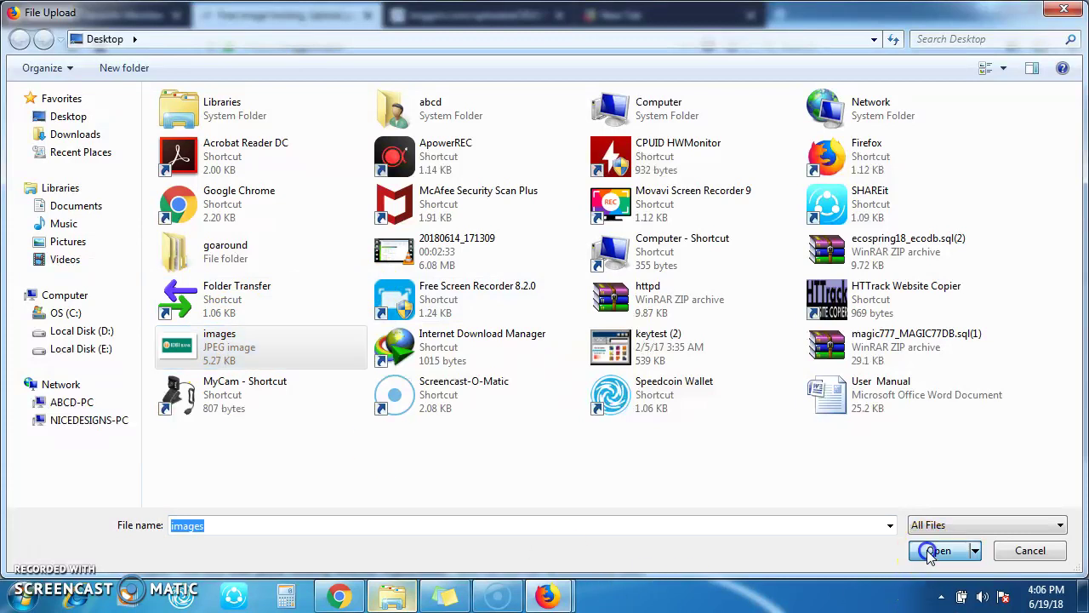
left_click_drag(1081, 289, 1079, 365)
left_click(587, 280)
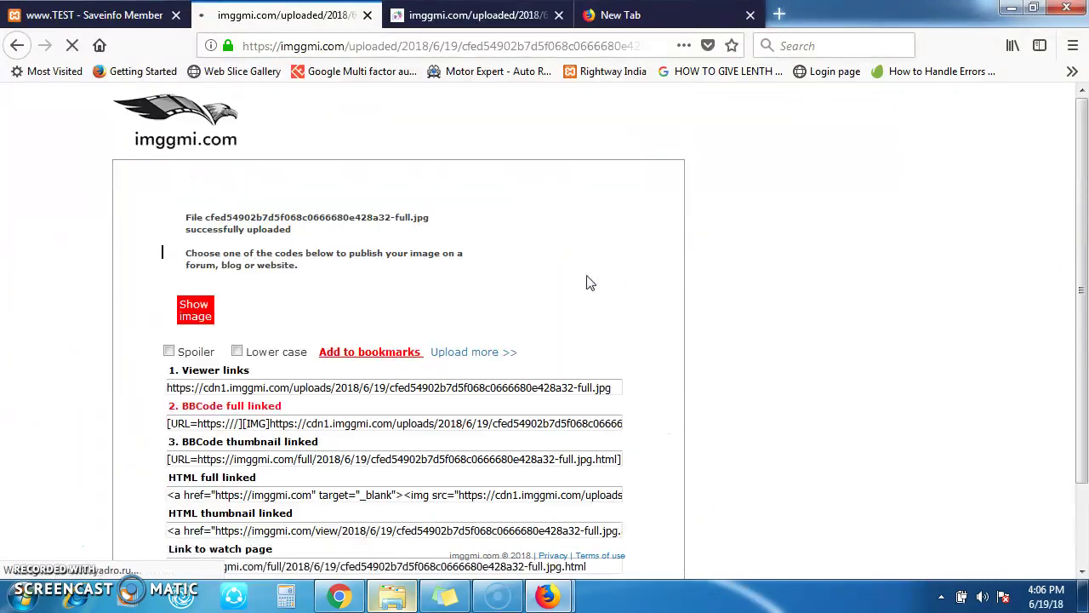
Step: Copy the uploaded image's viewer link and paste it into the winner form's image URL field on the admin page
left_click_drag(1082, 209, 1086, 283)
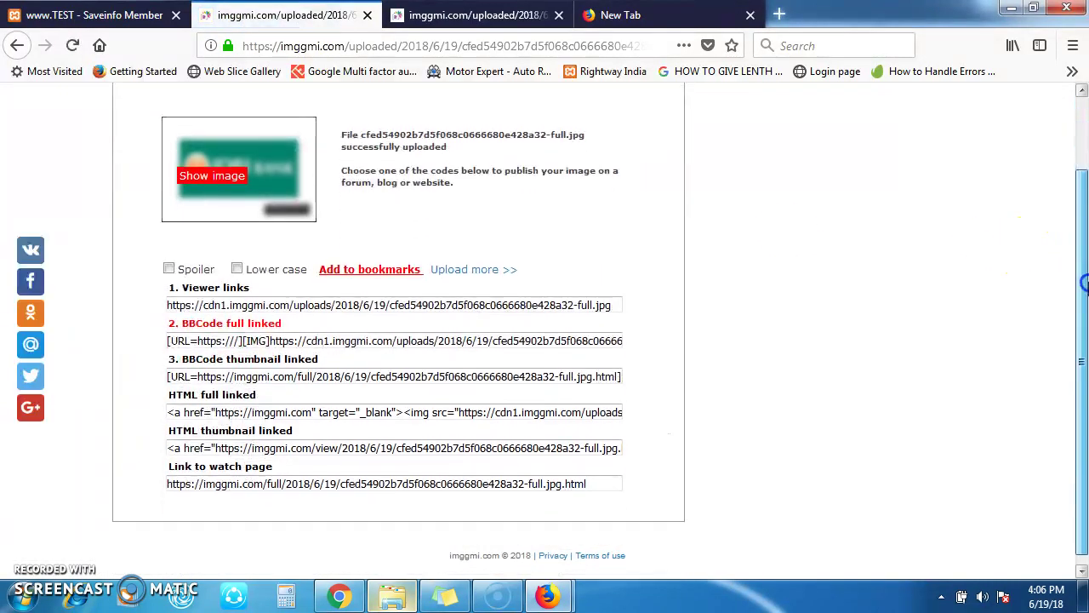
left_click(281, 312)
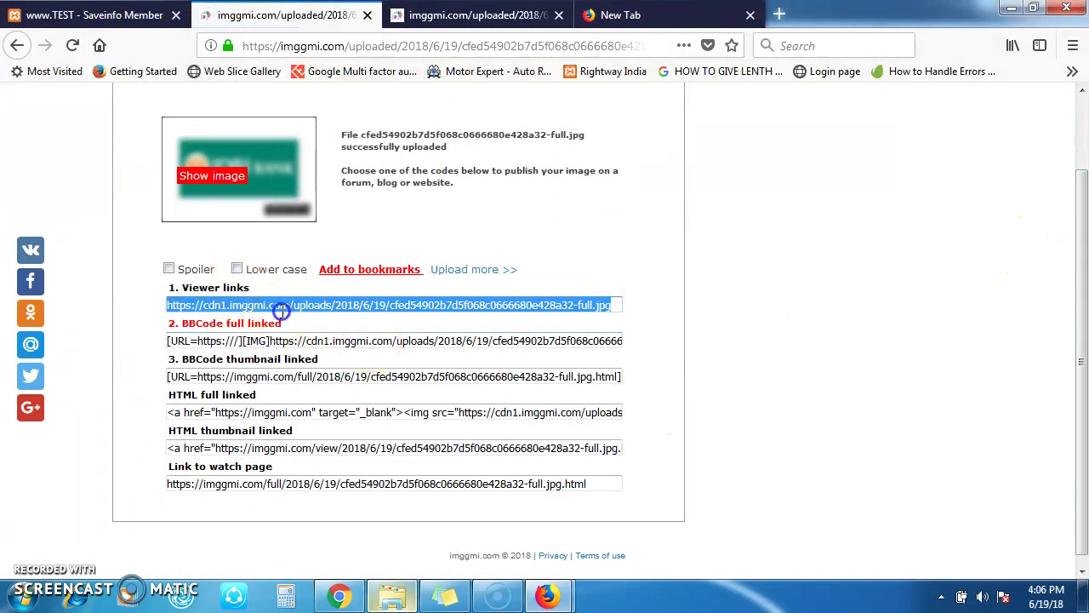
right_click(283, 312)
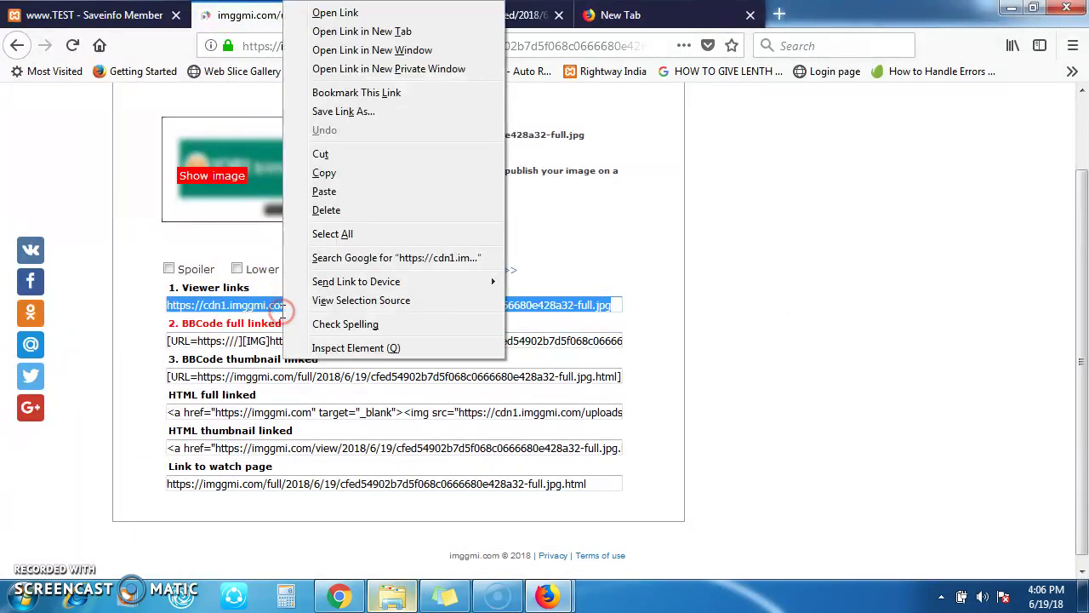
left_click(325, 173)
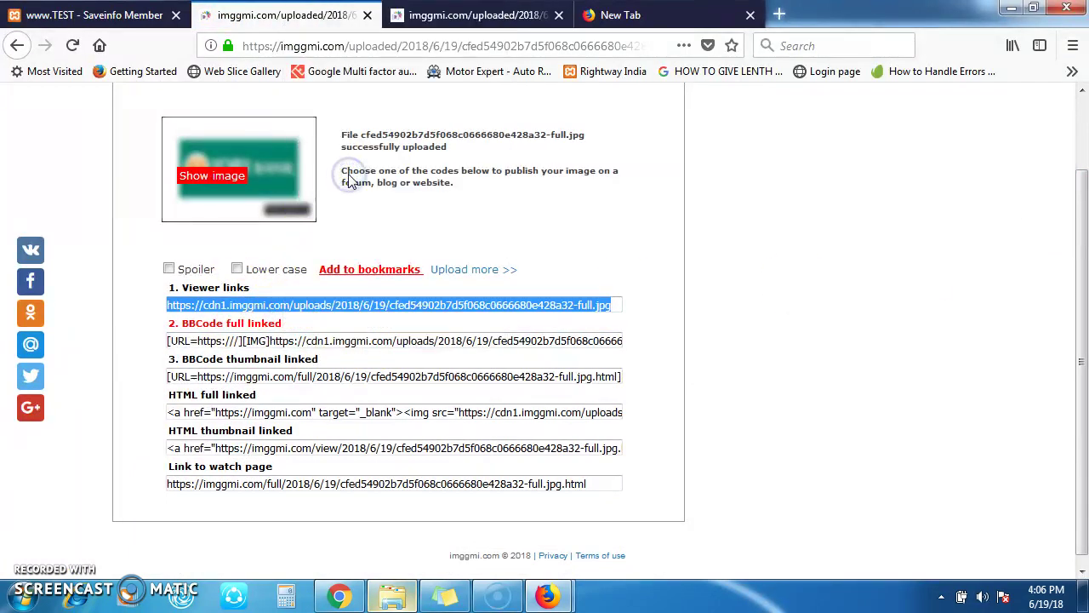
left_click(149, 19)
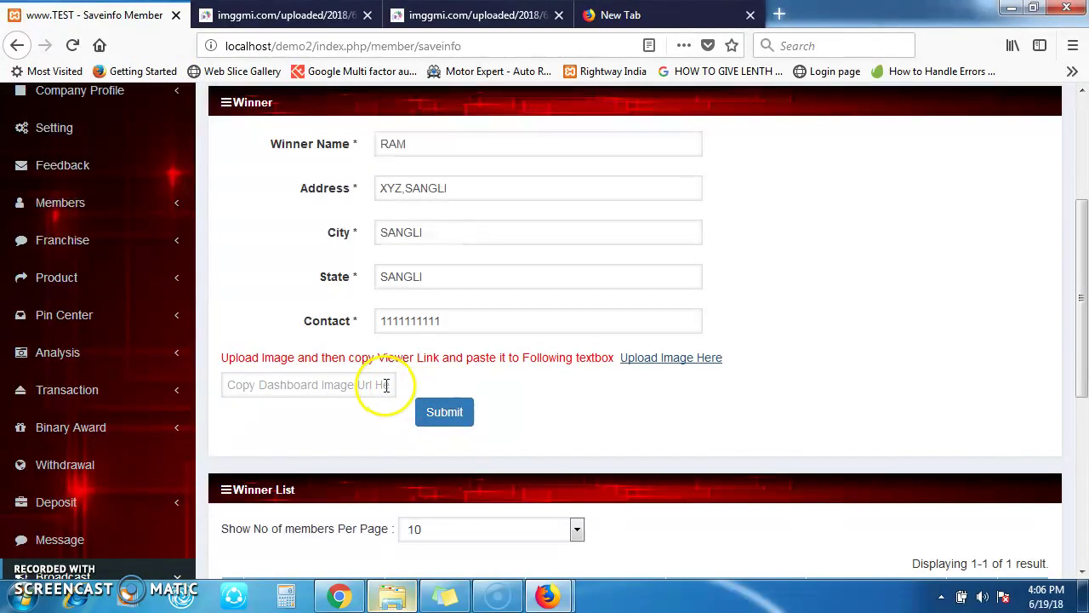
left_click(262, 386)
right_click(262, 386)
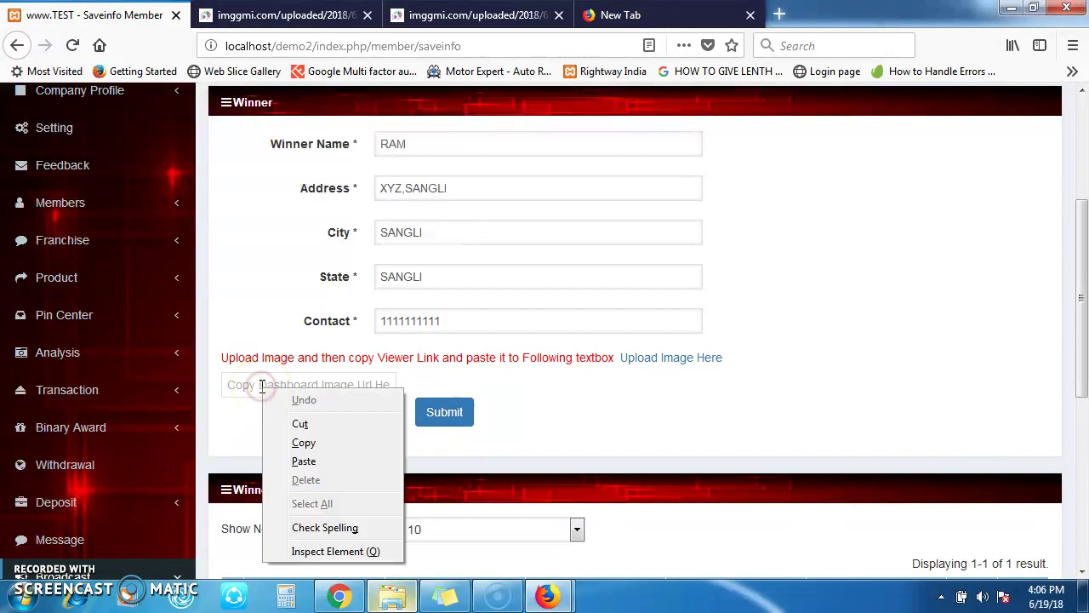
left_click(314, 460)
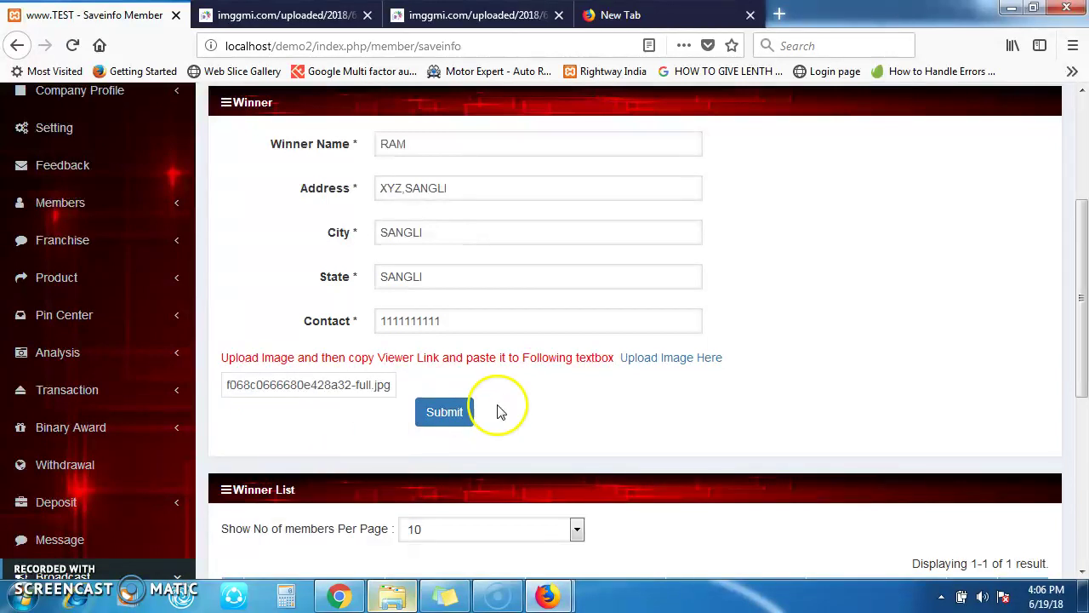
Step: Review the completed winner form and submit the entry
scroll(1082, 373, "down", 1)
mouse_move(1085, 375)
left_mouse_down()
mouse_move(1084, 404)
mouse_move(1085, 380)
left_mouse_up()
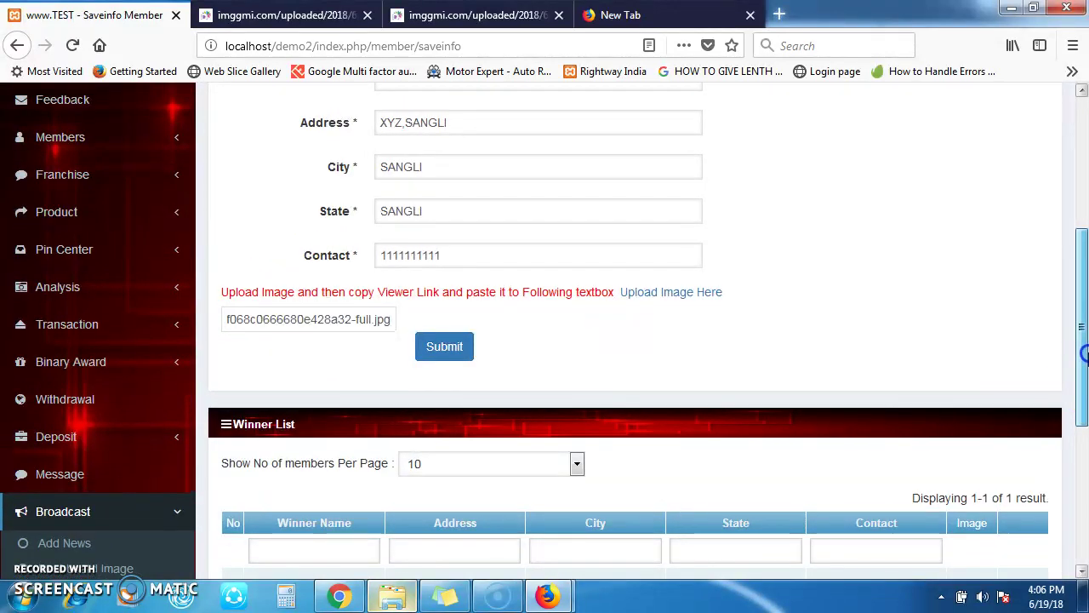
scroll(1081, 394, "up", 3)
left_click(445, 486)
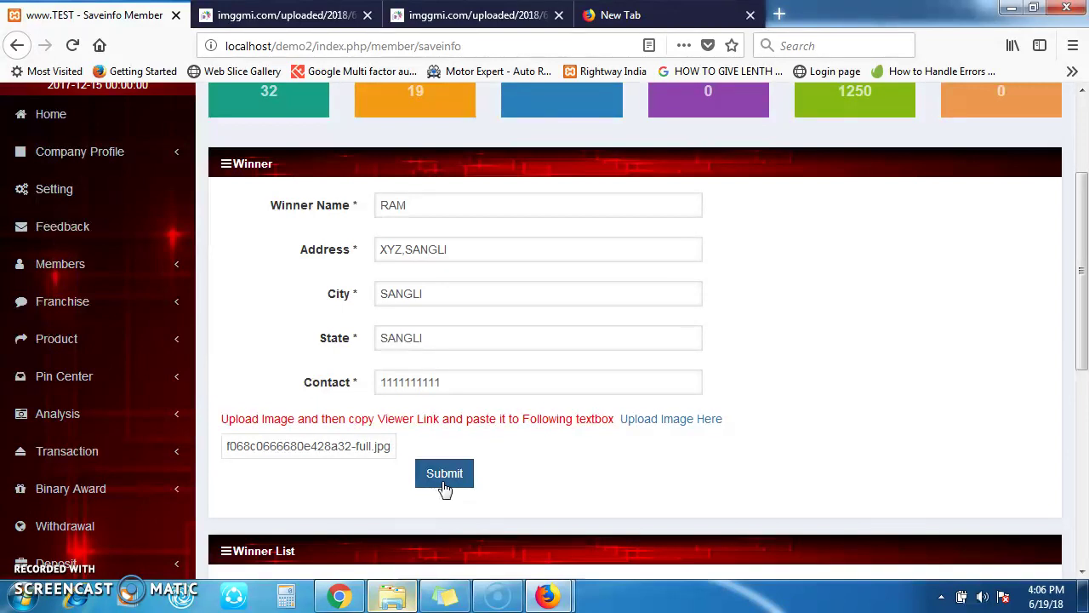
left_click(444, 474)
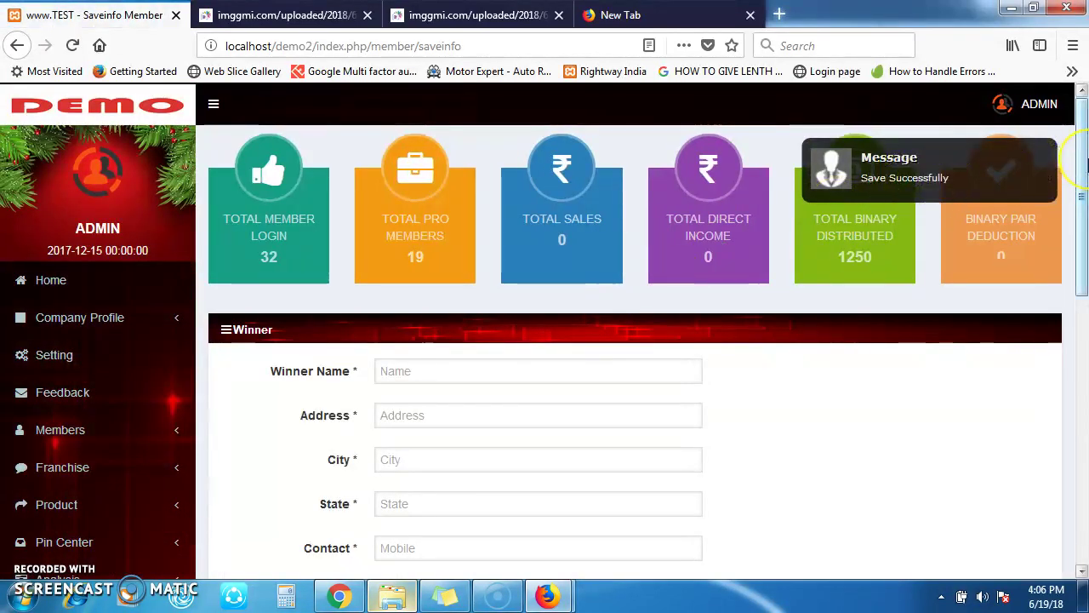
Step: Try to delete the second entry from the Winner List, accepting the deletion
left_click_drag(1084, 166, 1084, 384)
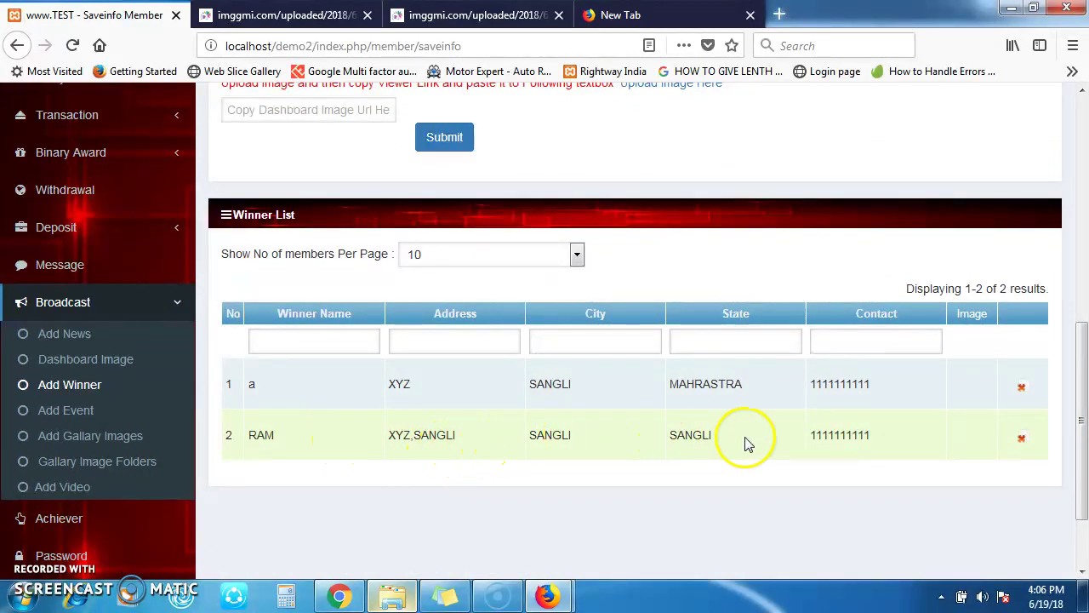
scroll(1074, 415, "down", 3)
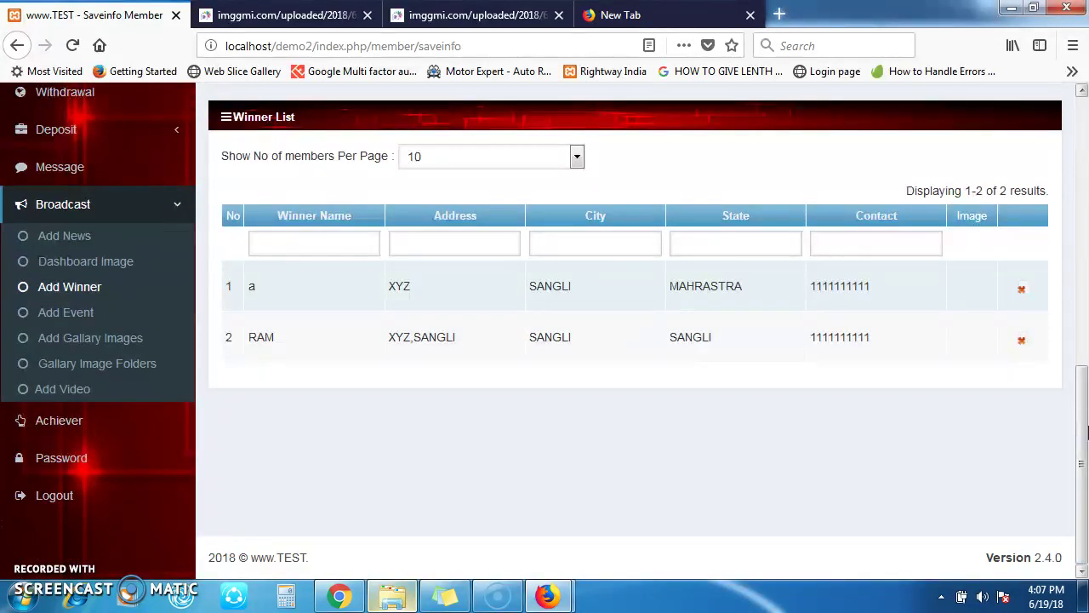
left_click(1021, 342)
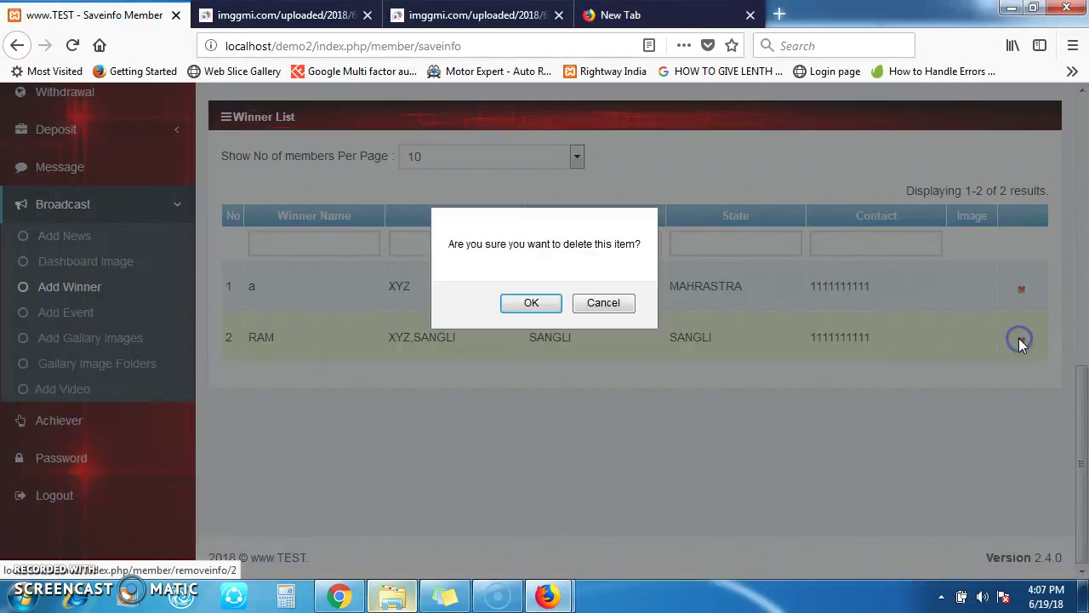
left_click(531, 304)
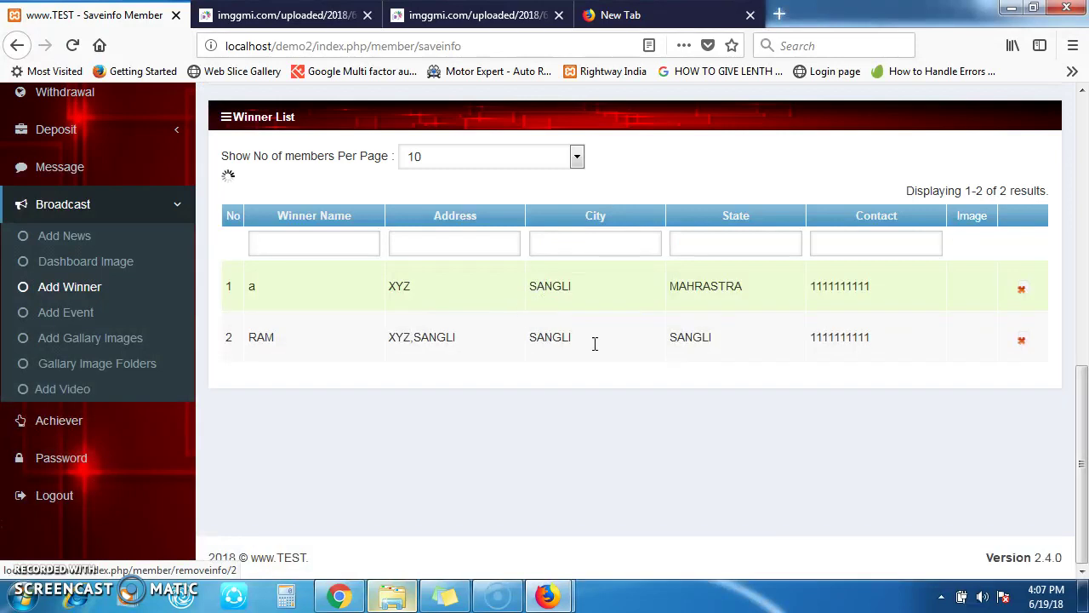
left_click(819, 422)
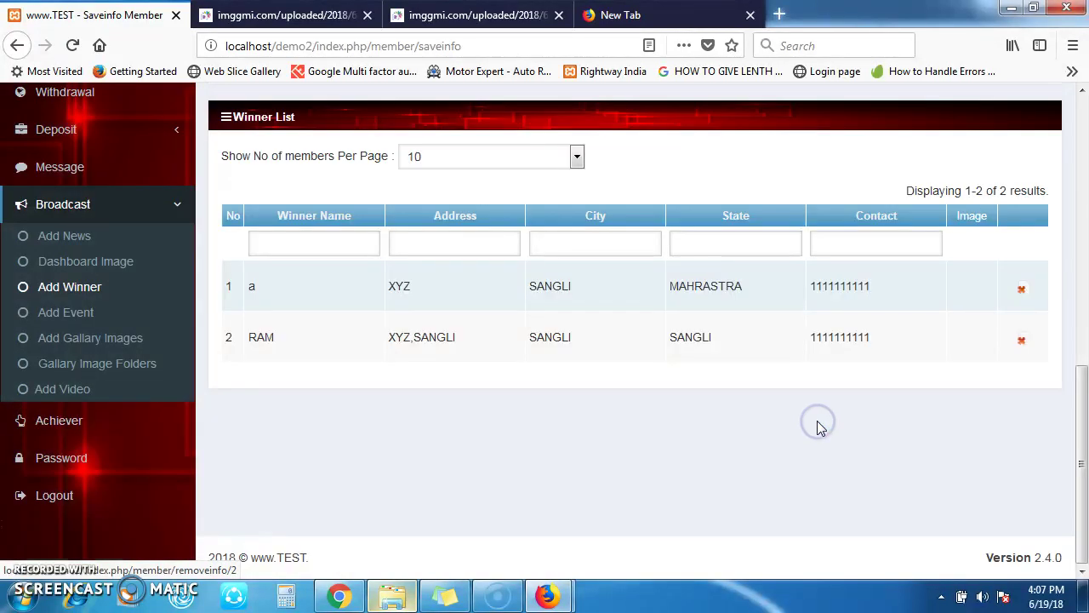
Step: Open the Add Event page of the Broadcast section at its entry form
left_click_drag(1083, 434, 1083, 364)
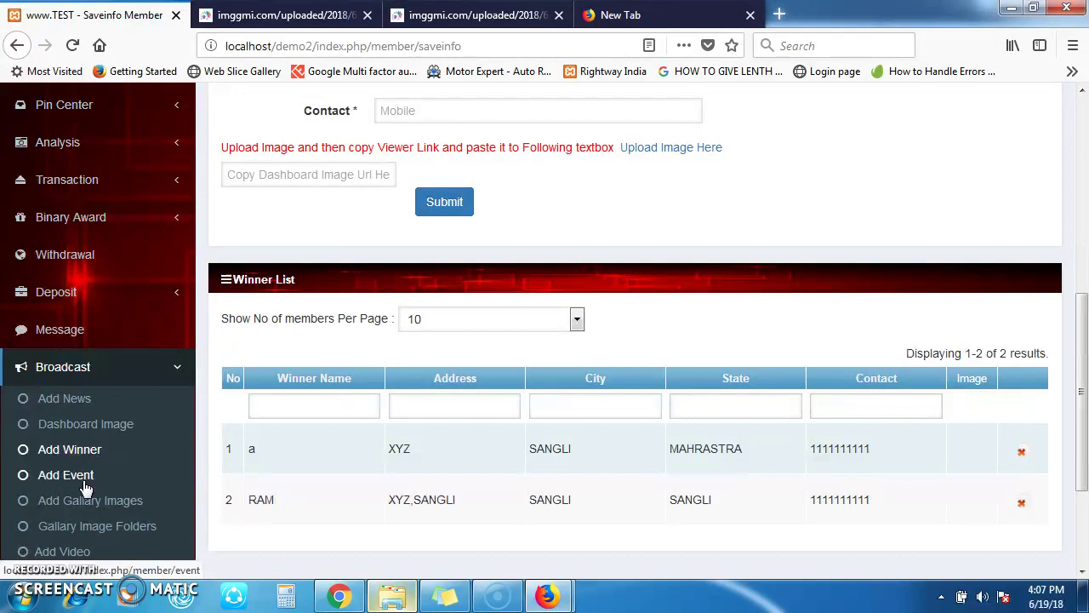
left_click(85, 487)
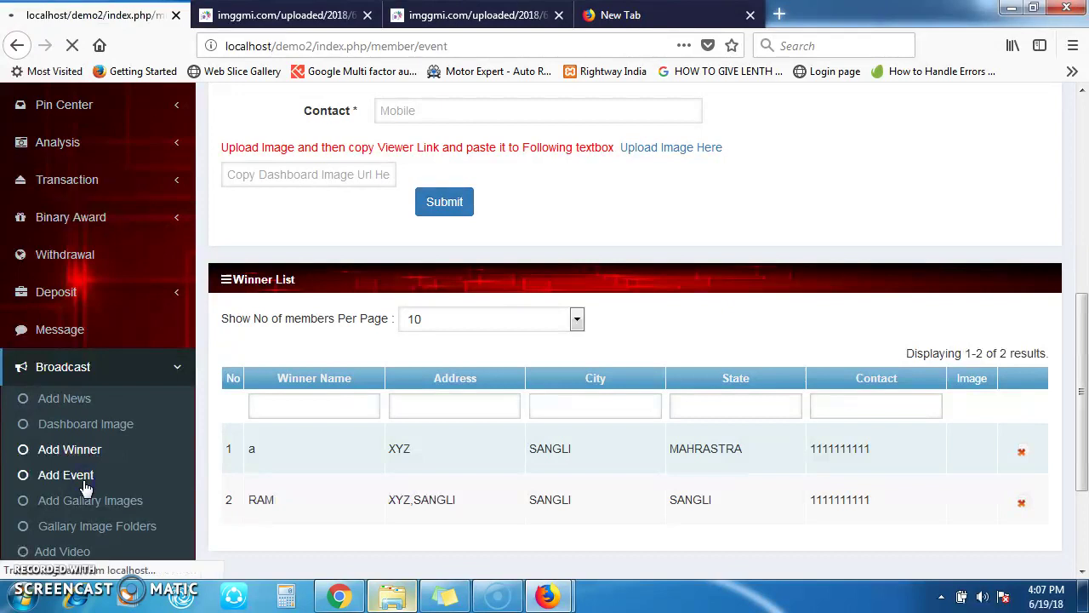
scroll(1004, 272, "down", 3)
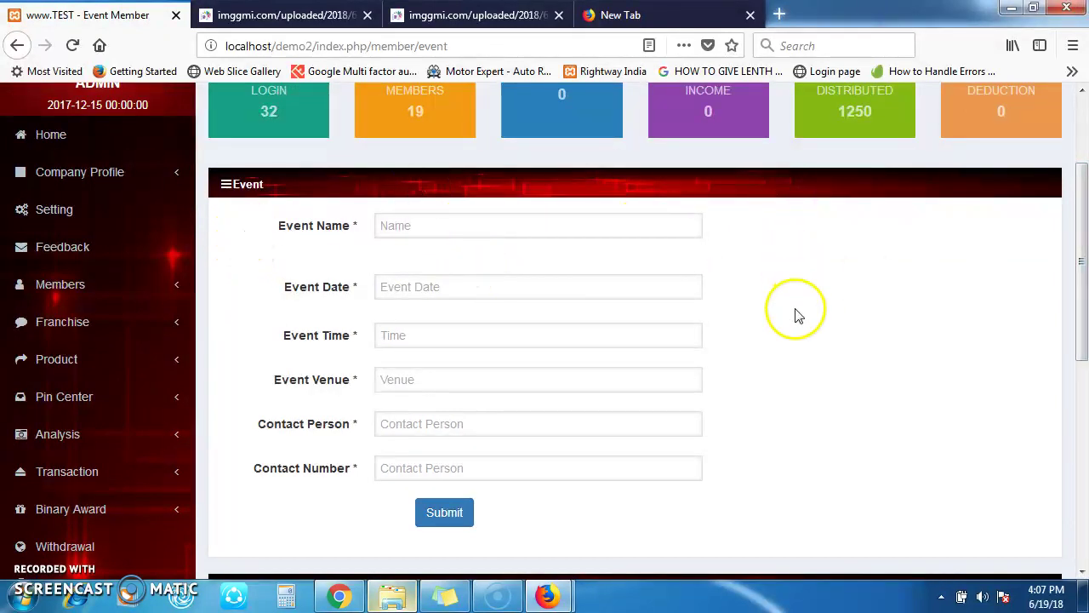
Step: Name the event HOLIDAY TRIP and set its date to 06/19/2018 and its time to 11
left_click(463, 225)
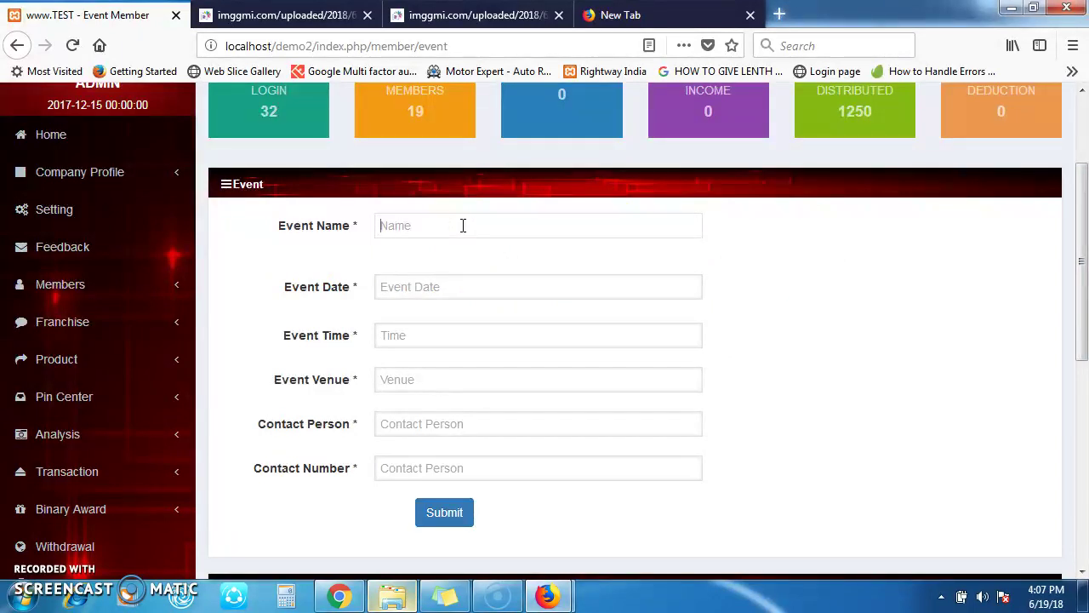
type("HOLIDAY TRU")
key("BackSpace")
key("Tab")
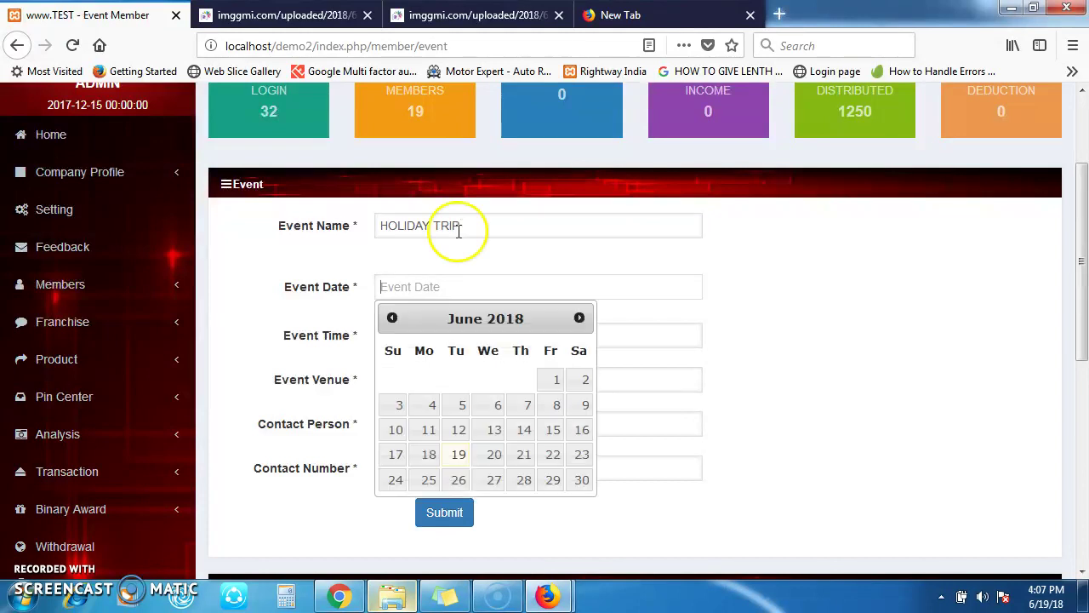
left_click(459, 454)
left_click(412, 333)
type("11")
key("Tab")
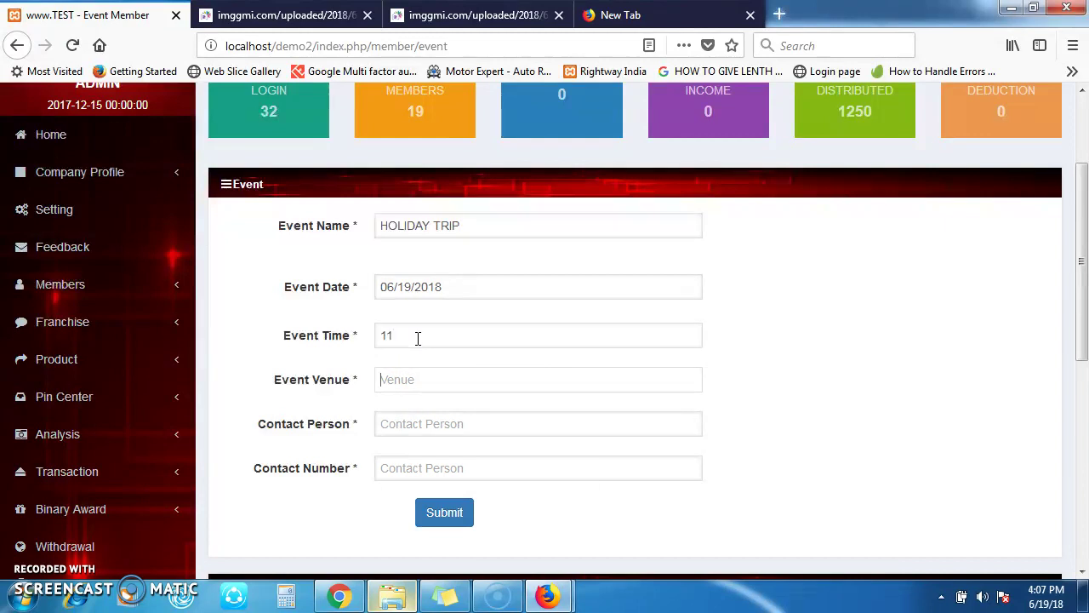
Step: Set the event venue to SANGLI and enter the contact person's name and contact number
type("SANGLI")
key("Tab")
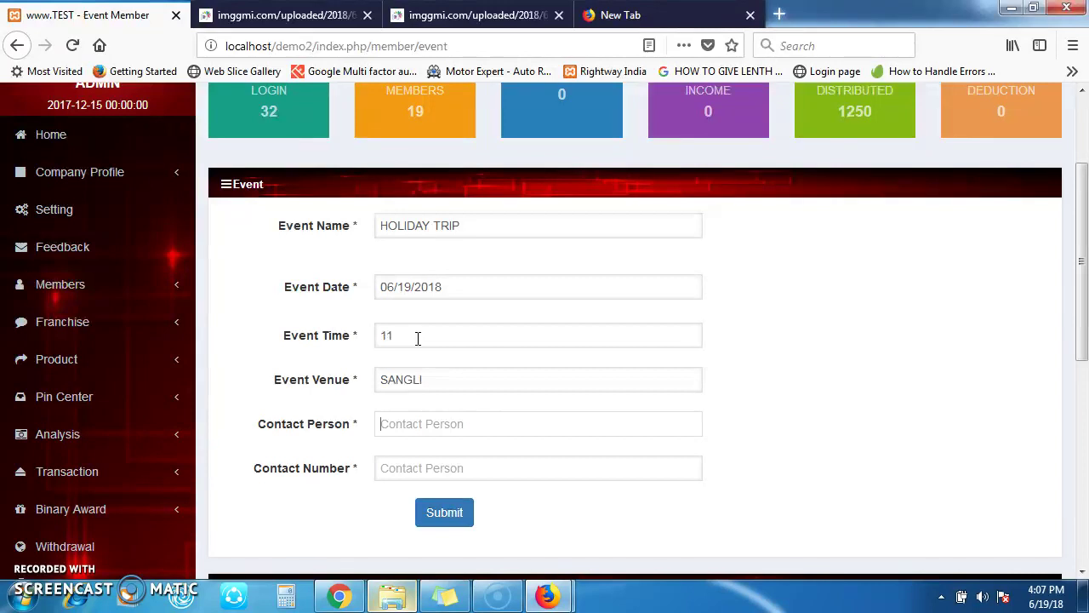
type("XYZ")
left_click(452, 476)
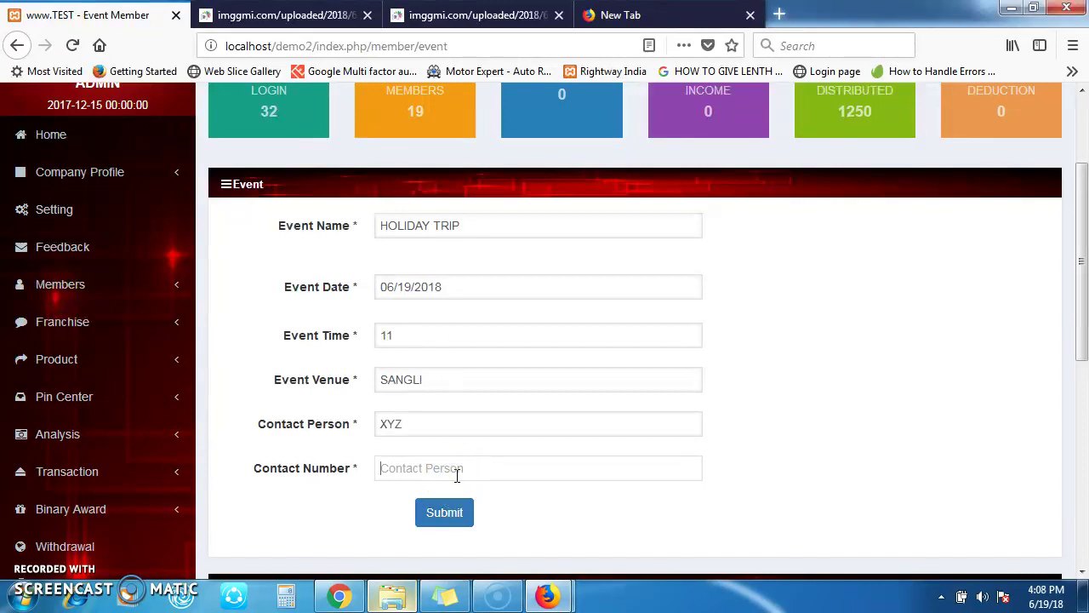
type("11111111111111")
left_click(953, 395)
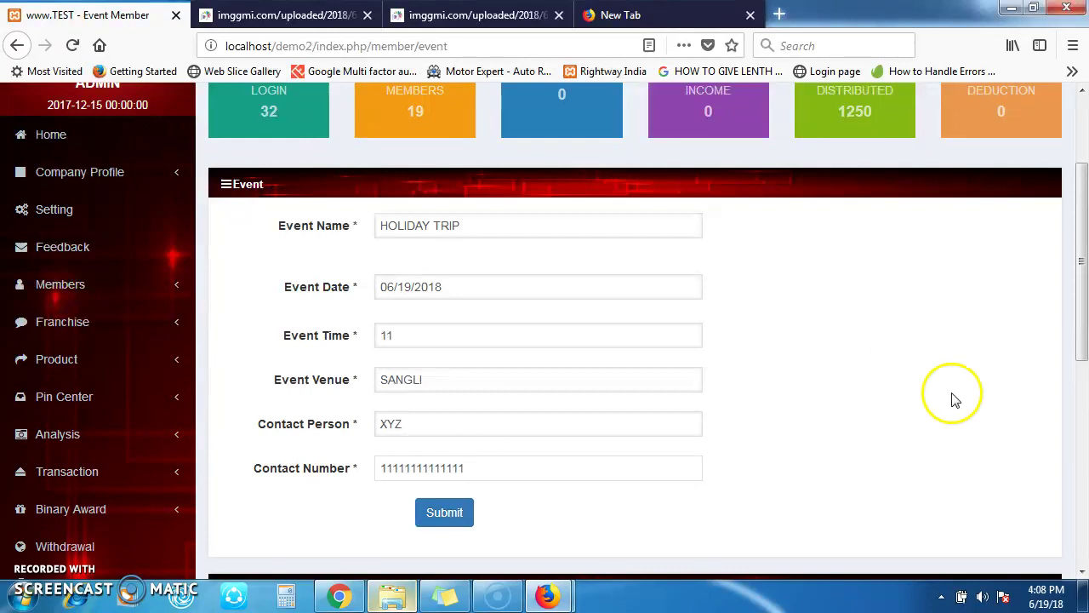
Step: Submit the completed HOLIDAY TRIP event and go to the Event List to check its entry
scroll(1073, 244, "down", 2)
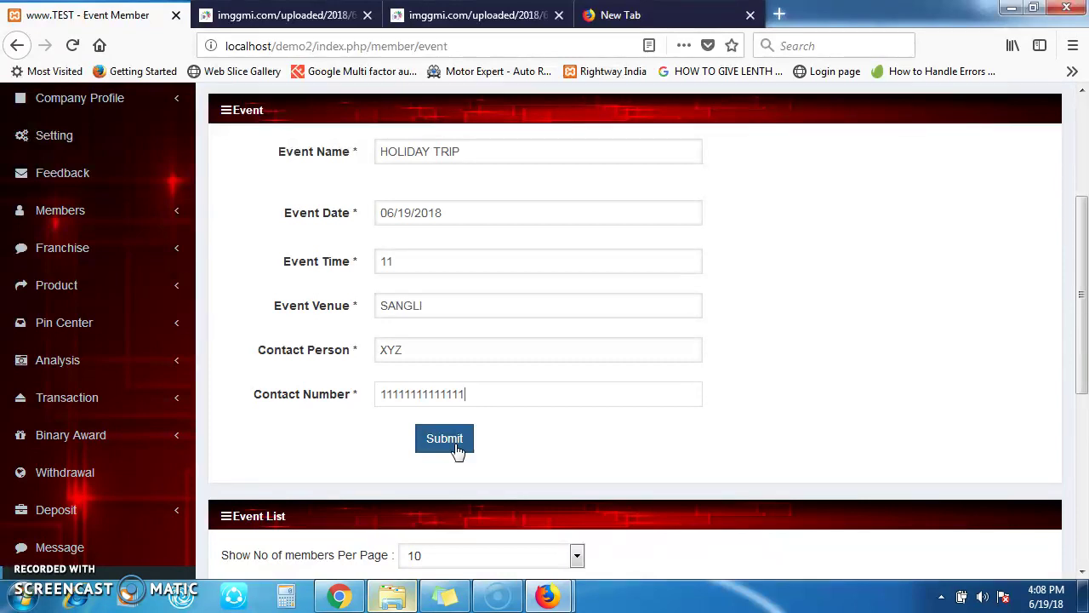
left_click(458, 451)
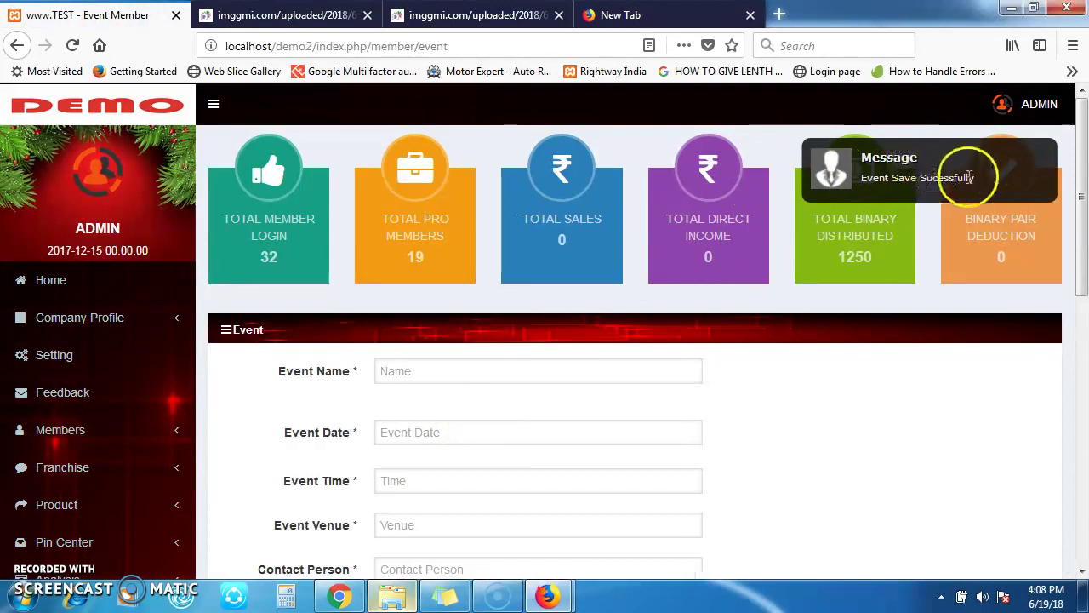
left_click_drag(1082, 195, 1082, 424)
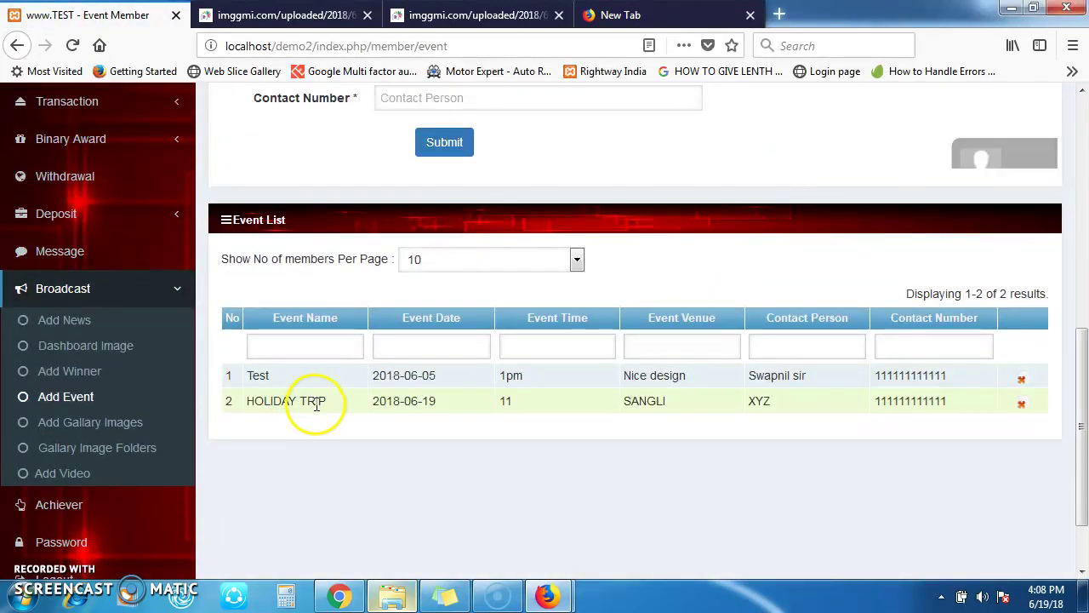
Step: Delete the HOLIDAY TRIP entry from the Event List, accepting the deletion
left_click(1022, 404)
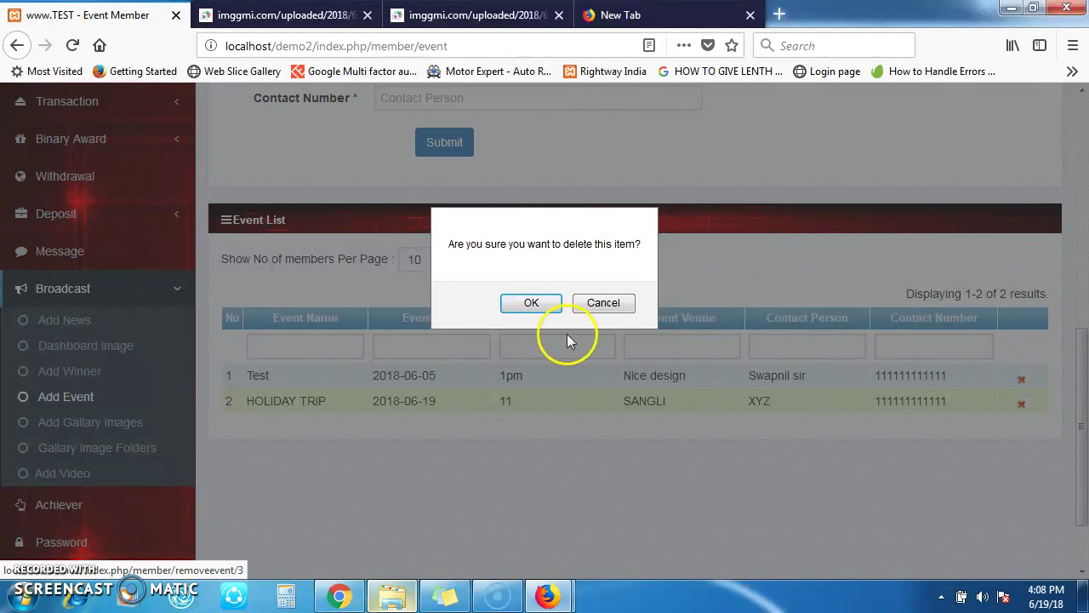
left_click(542, 308)
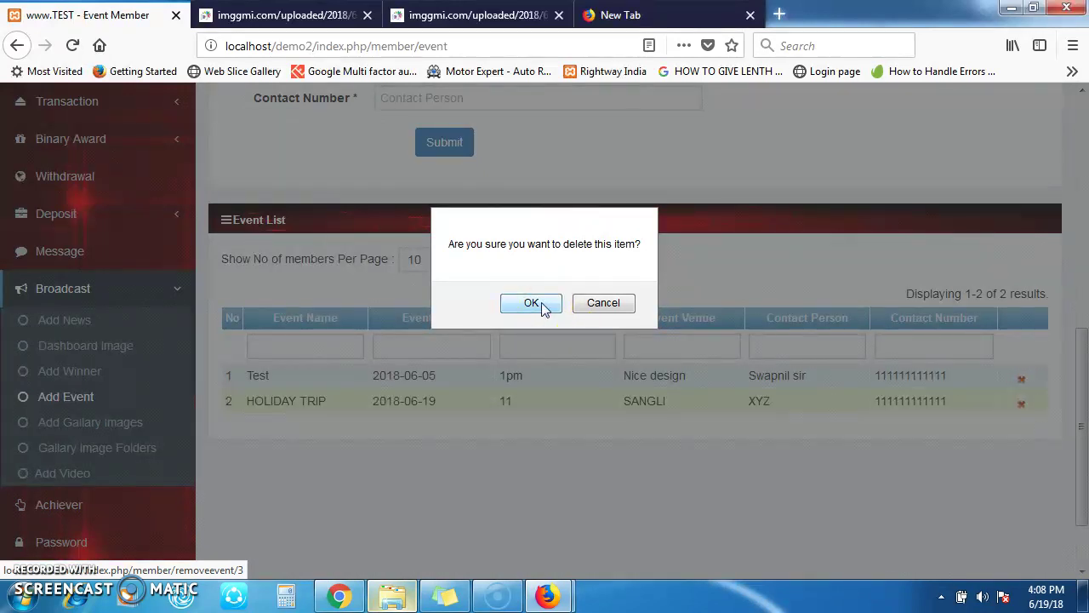
left_click(542, 307)
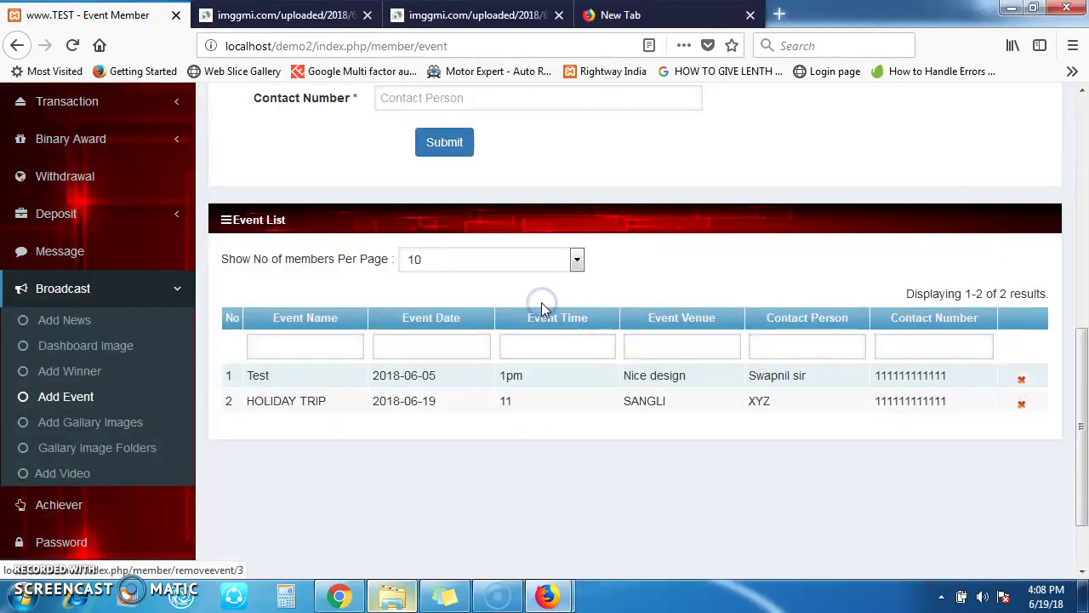
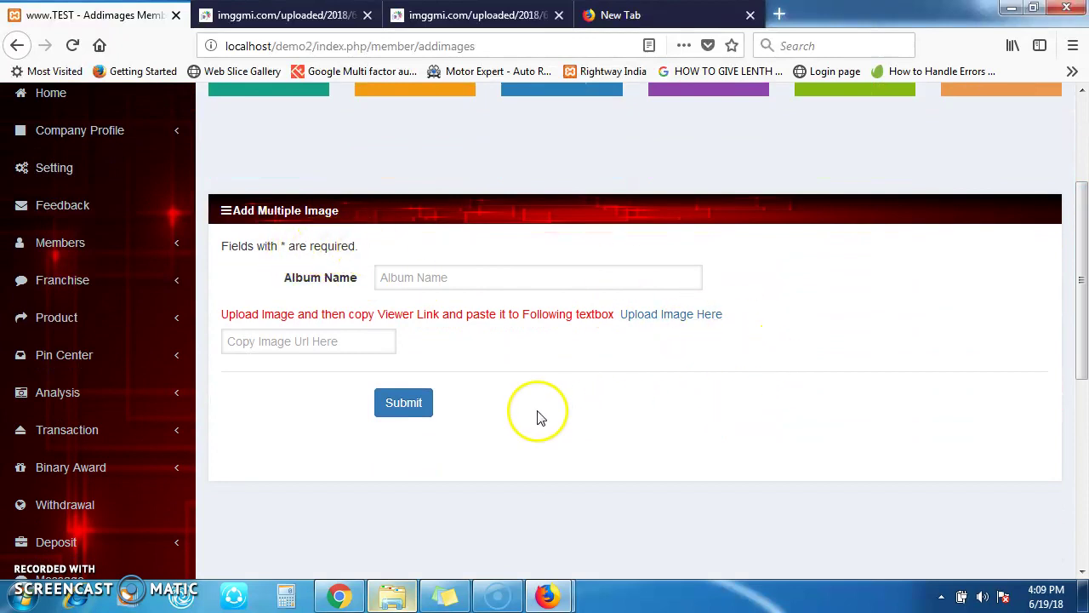
Step: On the Add Gallary Images page, name the album TEST and upload images.jpg from the Desktop to the imggmi.com image host
left_click(429, 287)
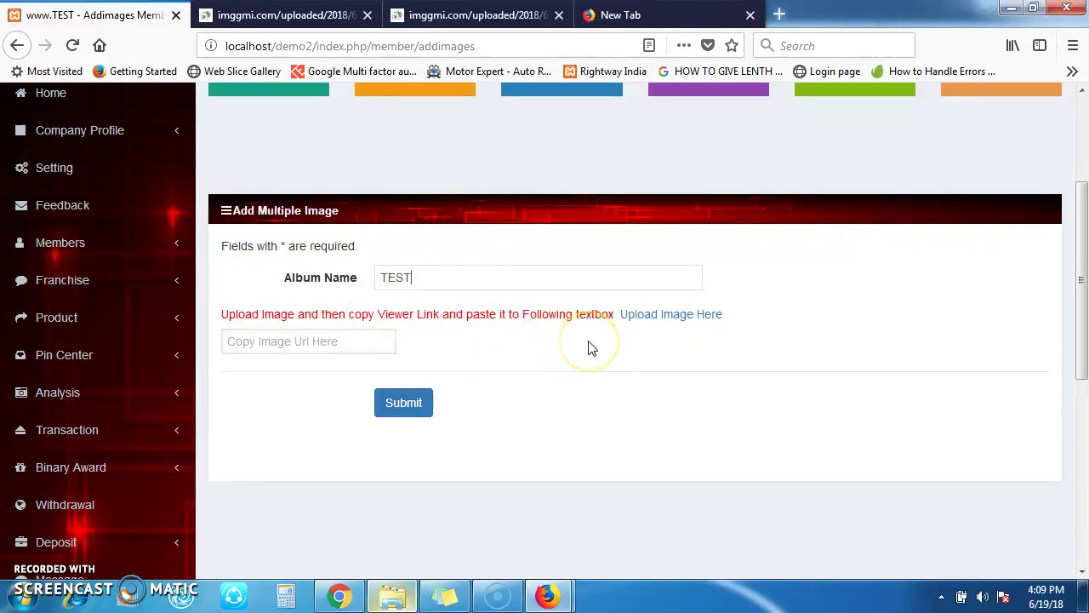
left_click(652, 316)
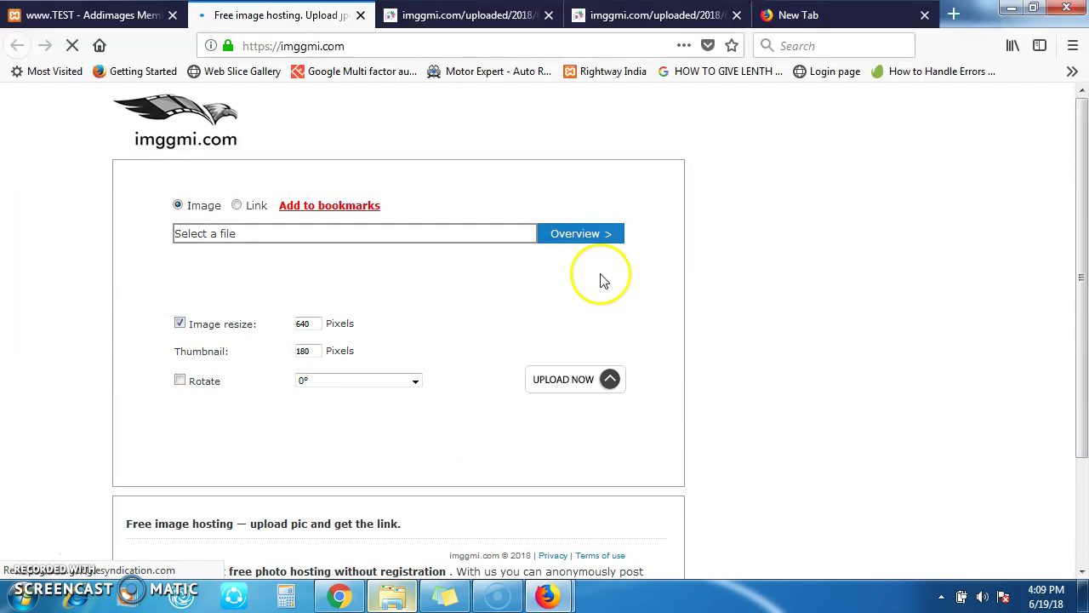
left_click(582, 236)
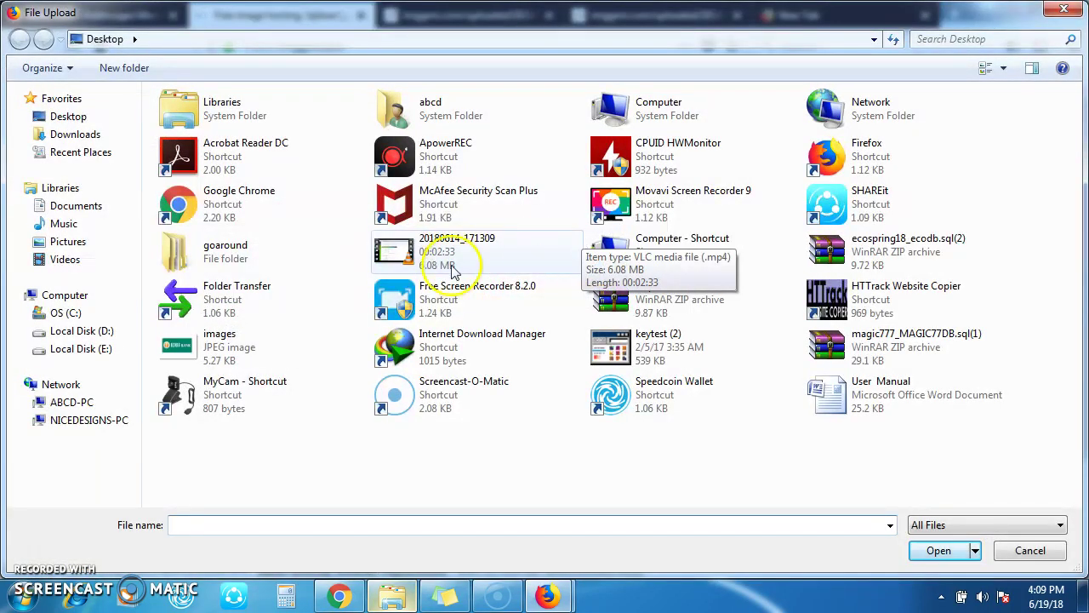
left_click(298, 400)
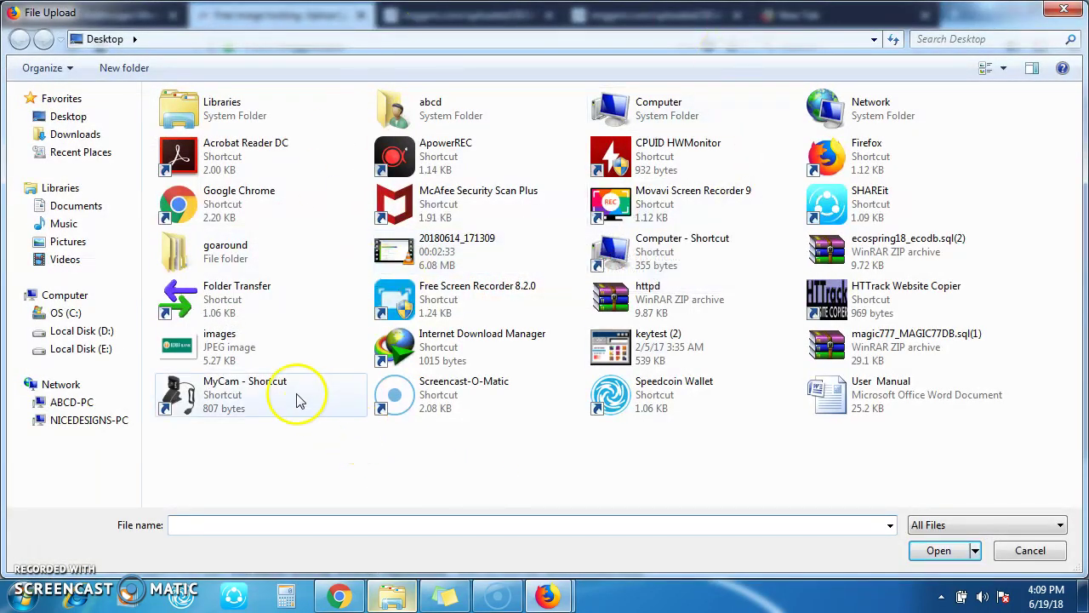
left_click(237, 357)
left_click(940, 551)
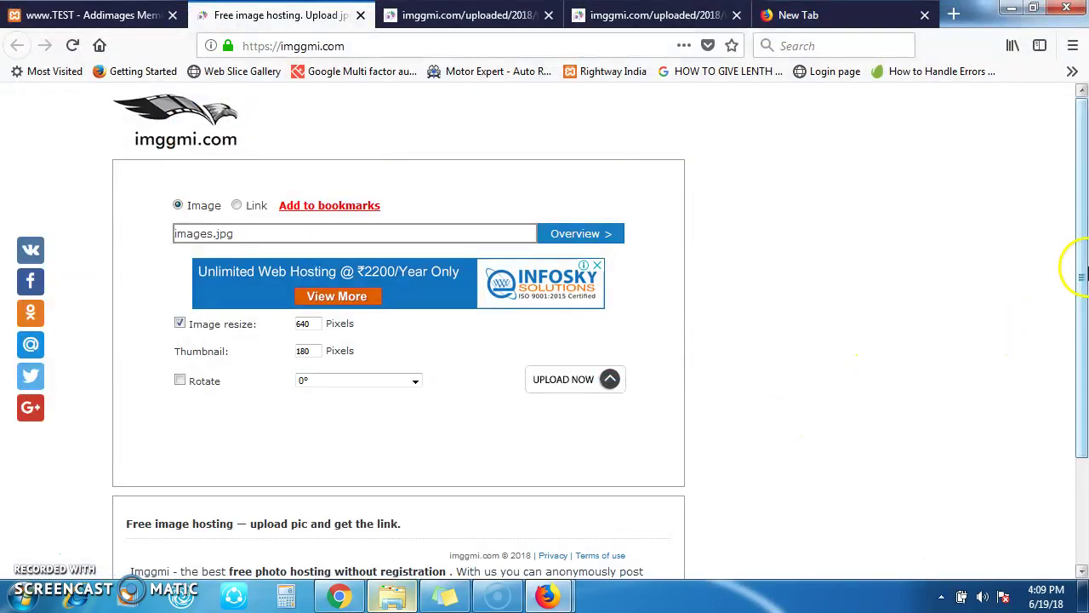
left_click_drag(1083, 274, 1082, 322)
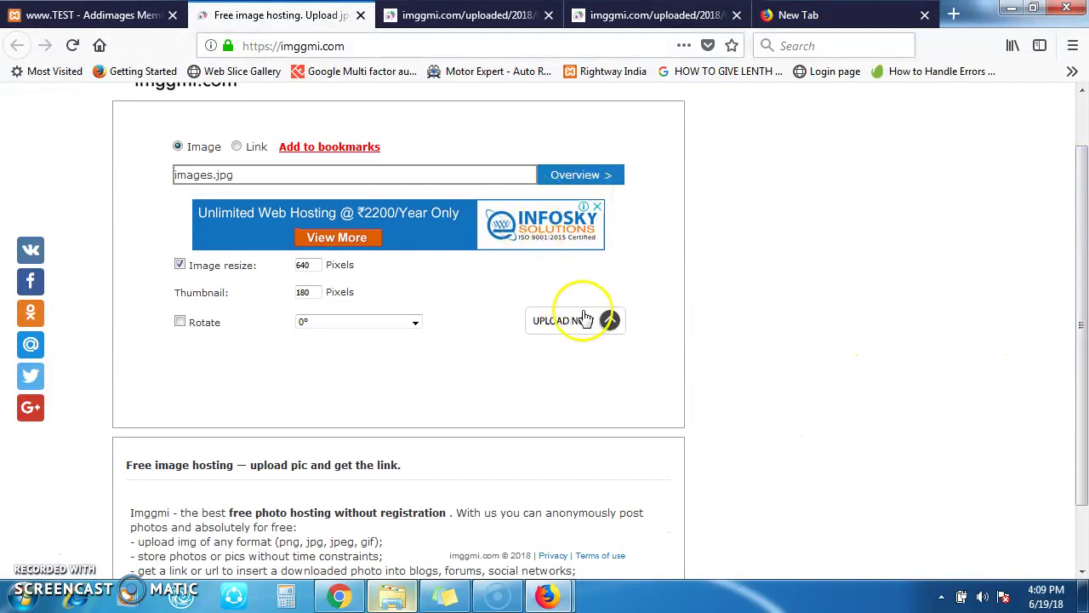
left_click(564, 334)
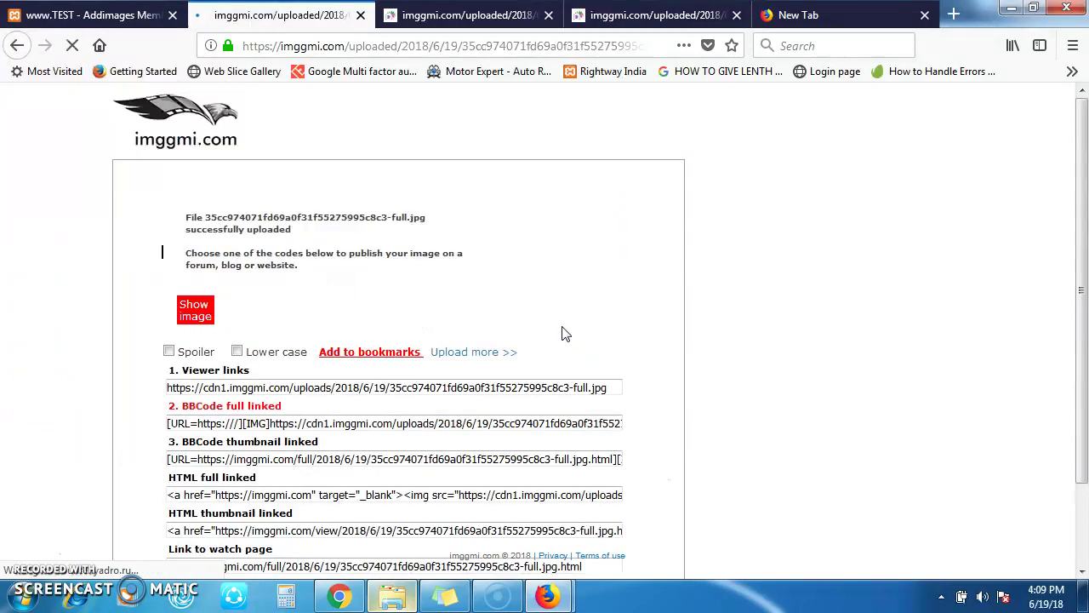
Step: Copy the viewer link of the uploaded image from the imggmi.com result page
left_click(1079, 292)
left_click_drag(1079, 292, 1080, 347)
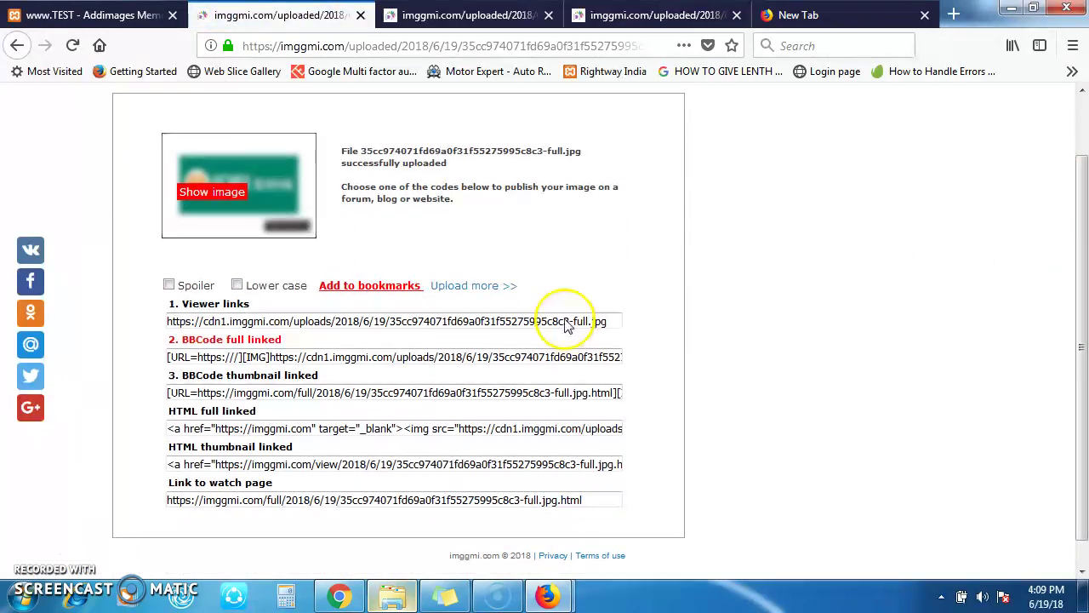
left_click(296, 322)
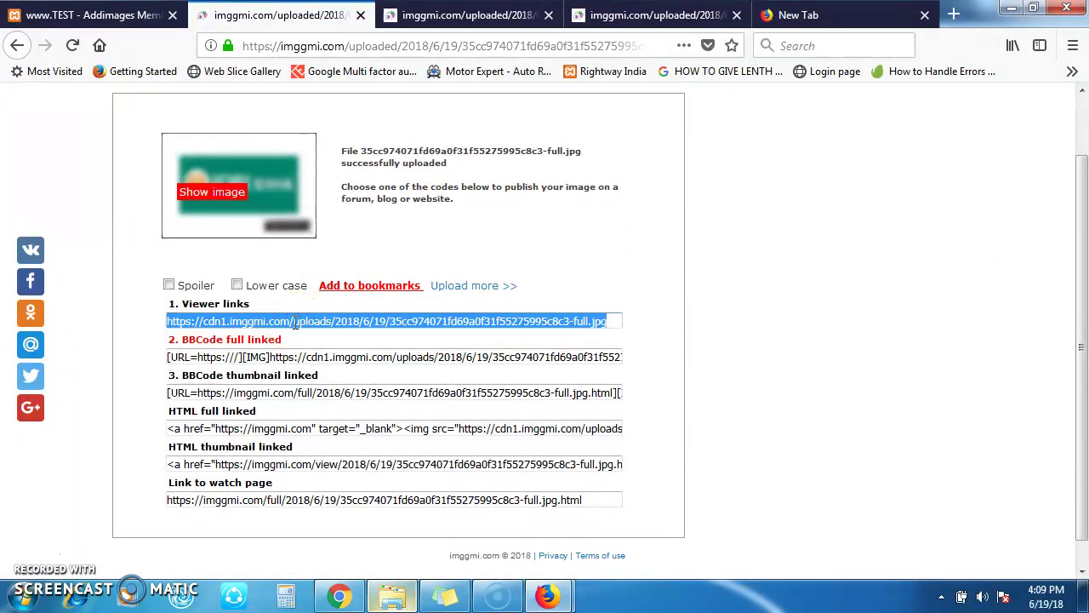
right_click(295, 323)
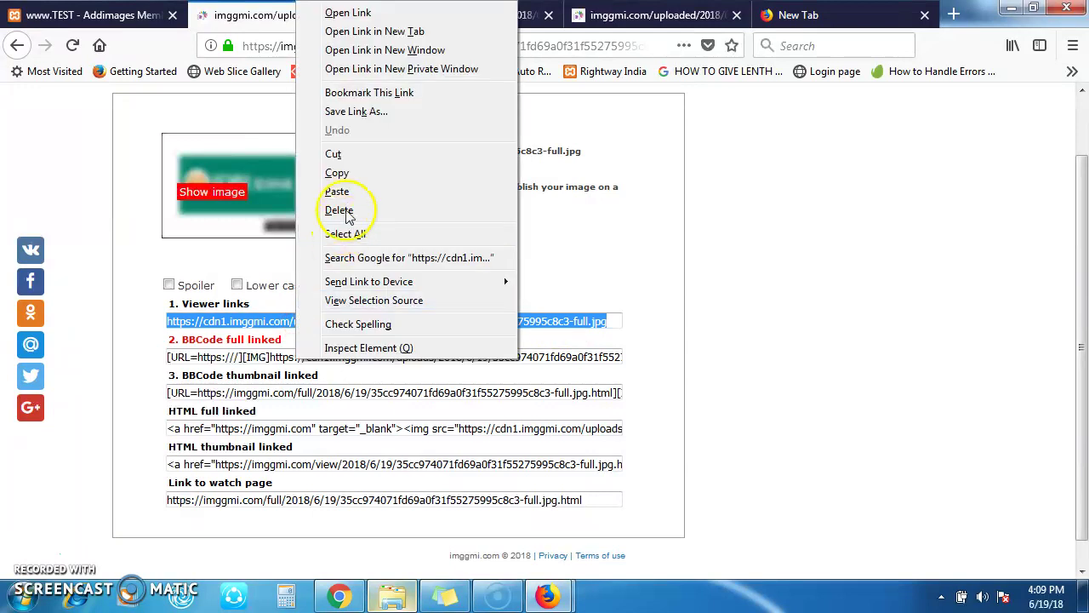
left_click(353, 174)
Step: Return to the Add Multiple Image form and paste the link into the image URL field, followed by a comma
left_click(128, 15)
left_click(360, 336)
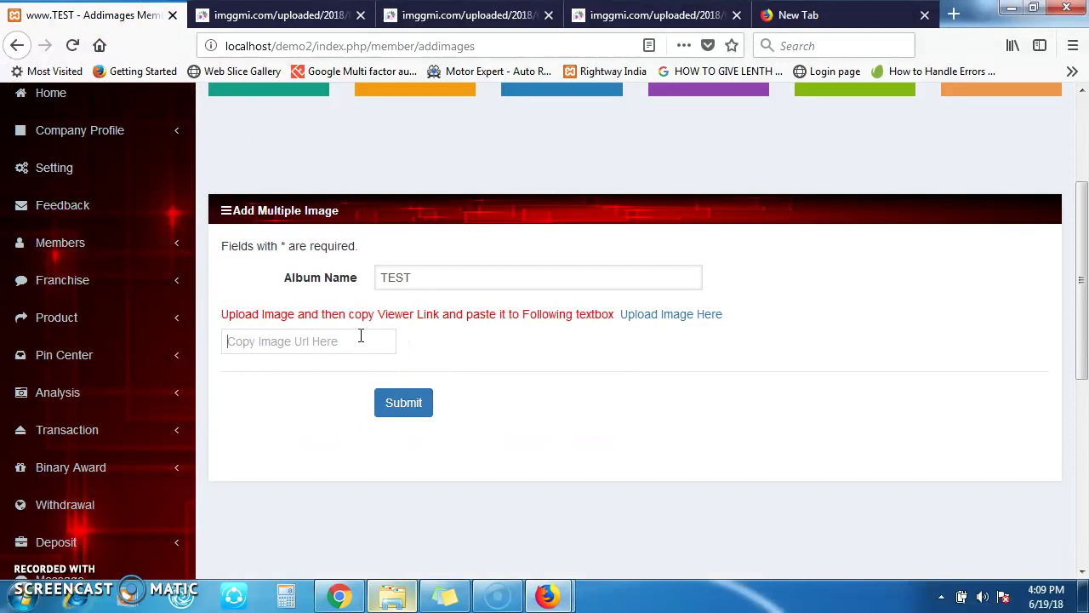
key("ctrl+v")
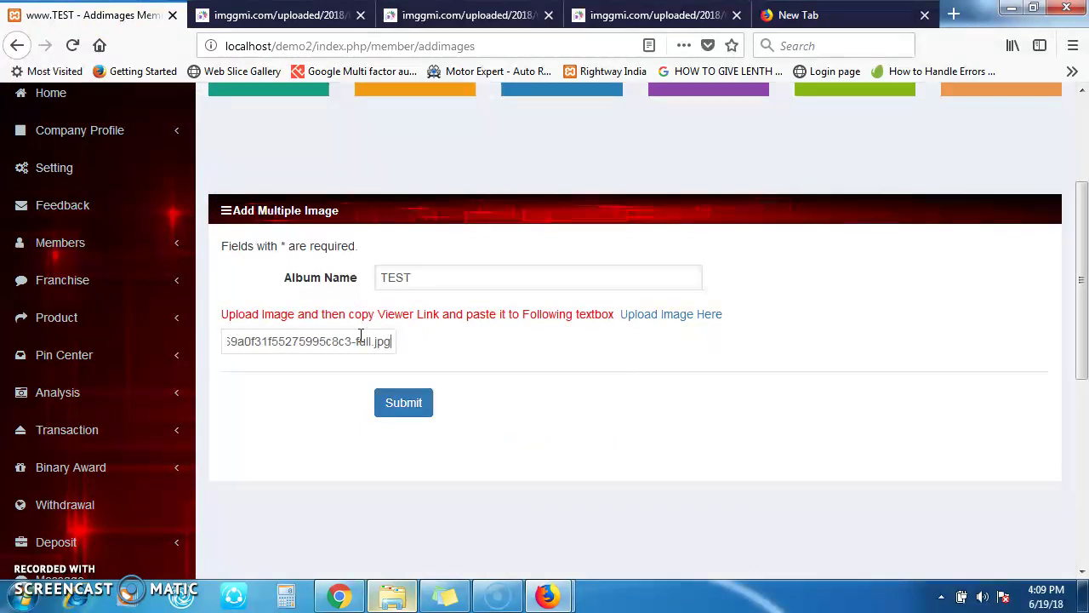
type(",")
left_click(410, 393)
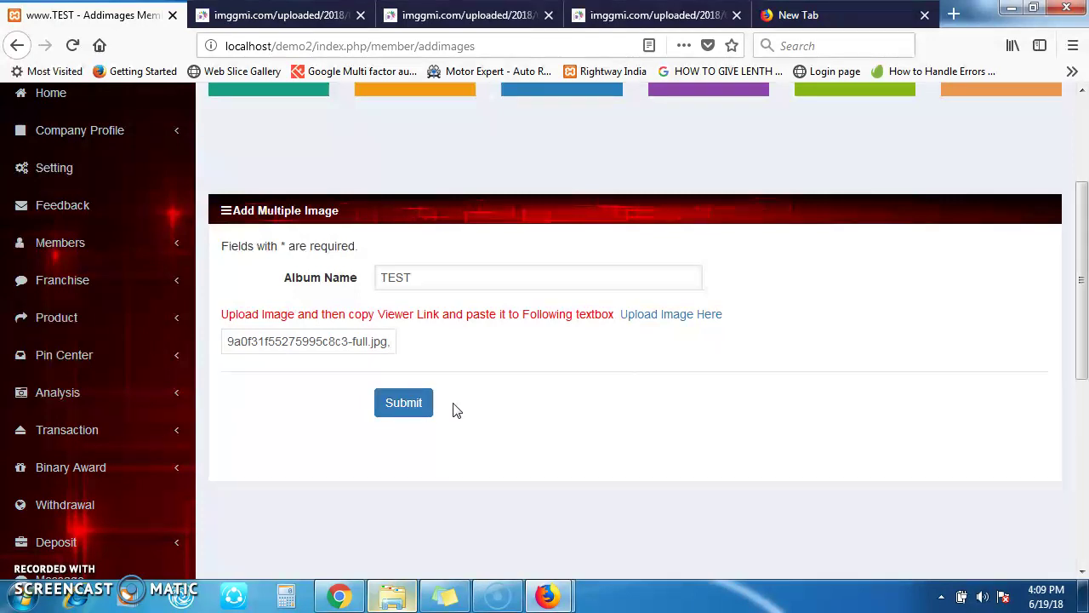
left_click(384, 343)
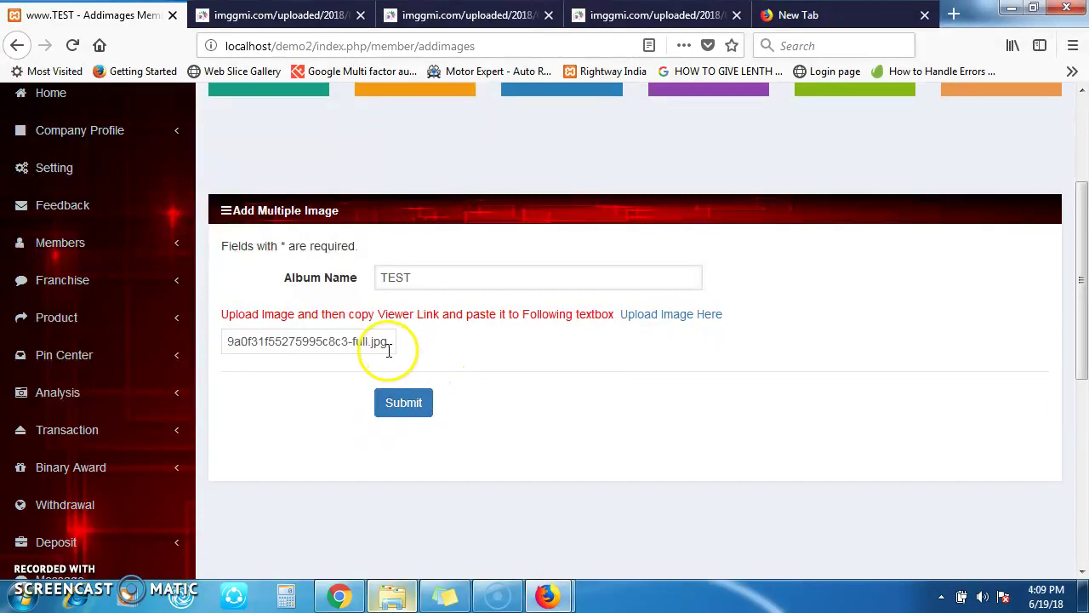
double_click(380, 342)
double_click(349, 342)
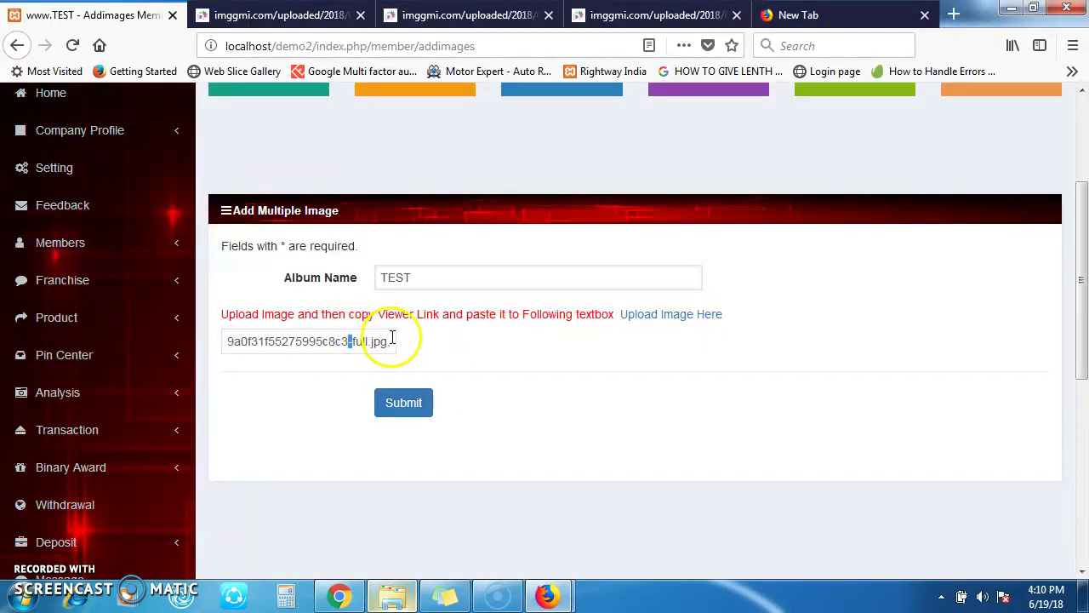
Step: Upload images.jpg from the Desktop to imggmi.com a second time as the album's second image
left_click(647, 319)
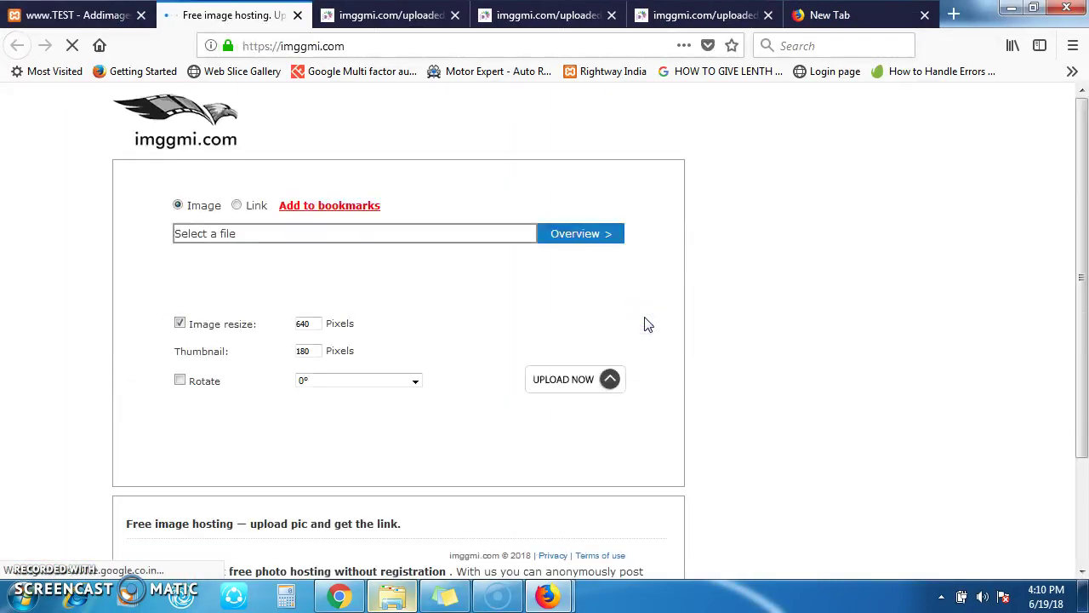
left_click(596, 240)
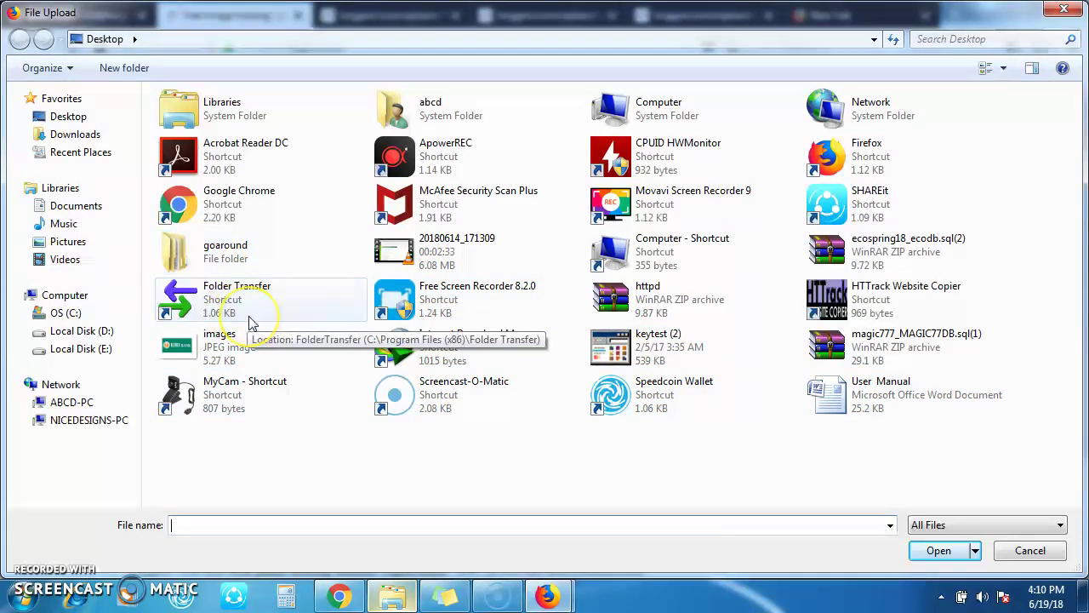
left_click(265, 349)
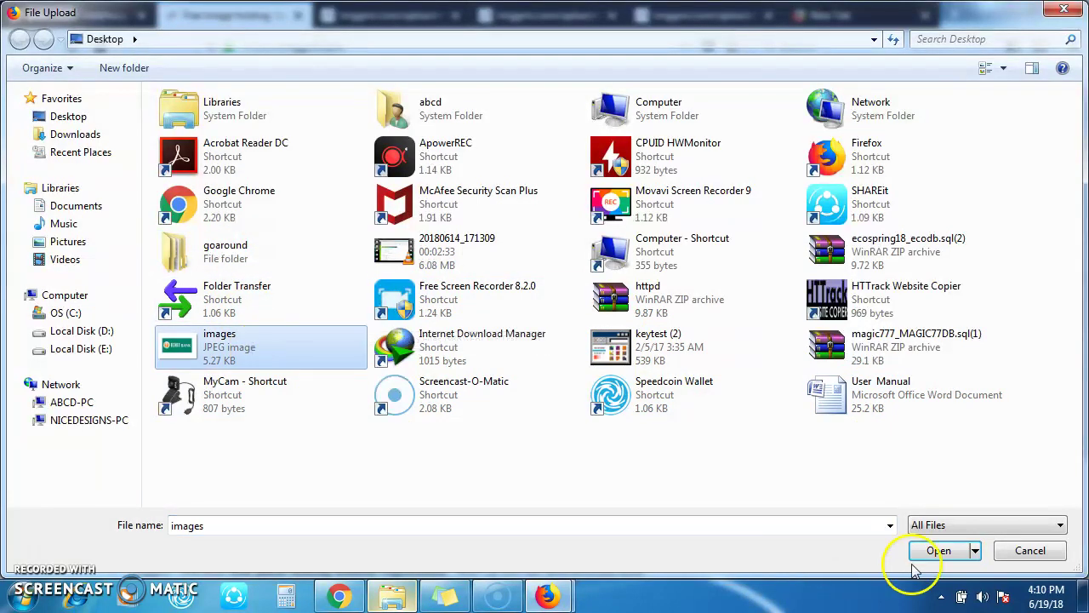
left_click(939, 551)
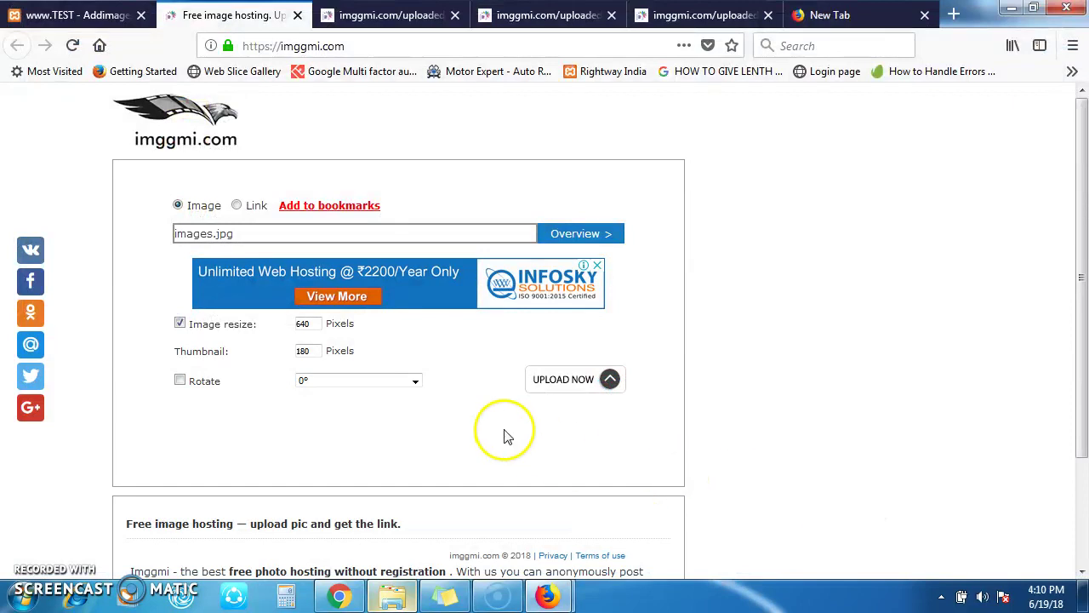
left_click(590, 383)
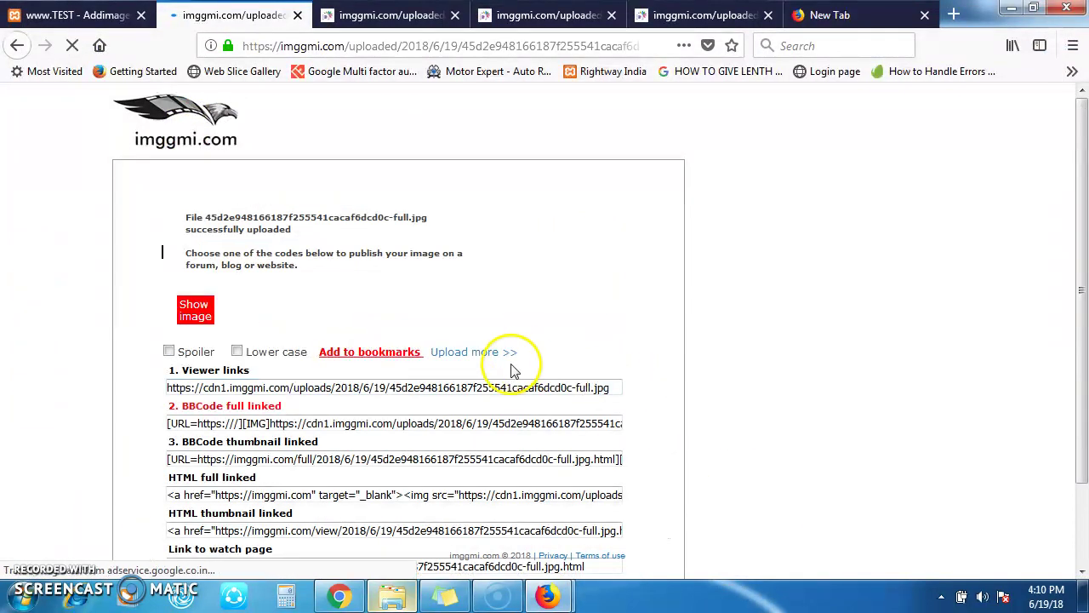
Step: Add the second image's viewer link after the comma in the image URL field and submit the TEST album
left_click(505, 385)
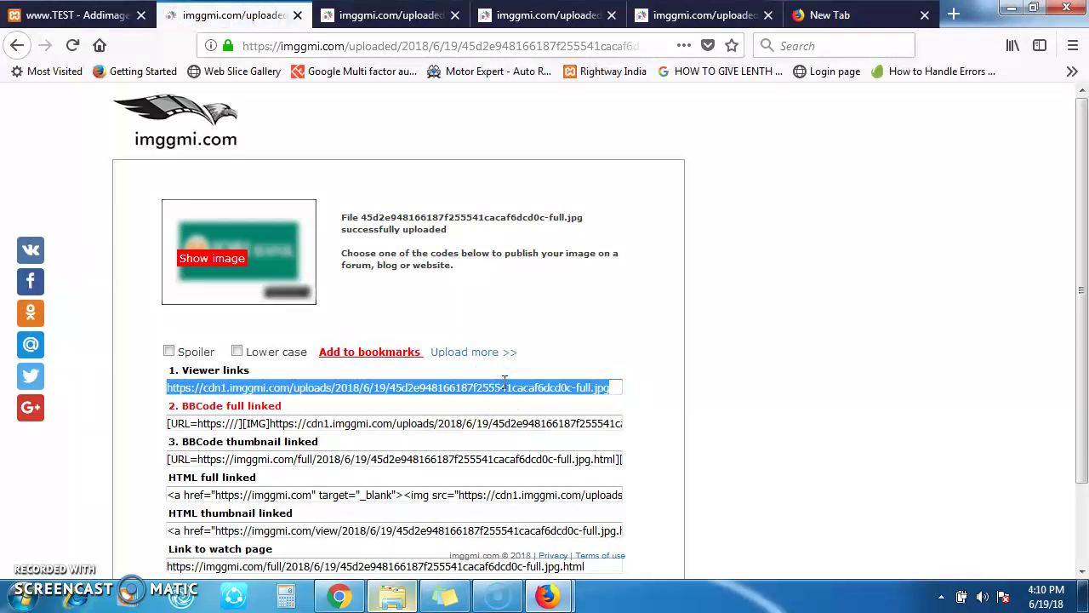
left_click(76, 14)
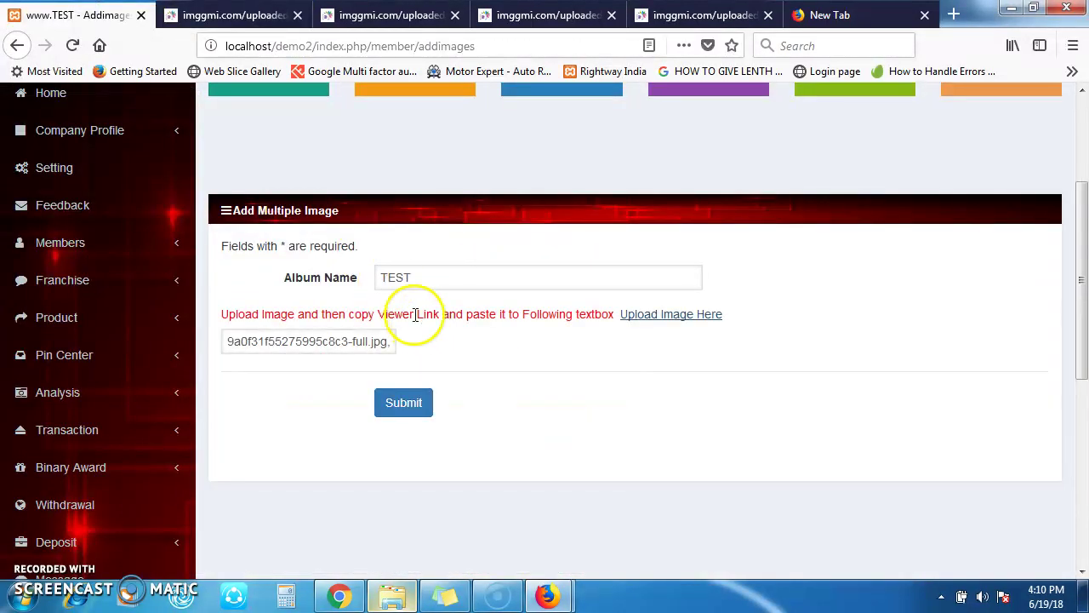
key("ctrl+v")
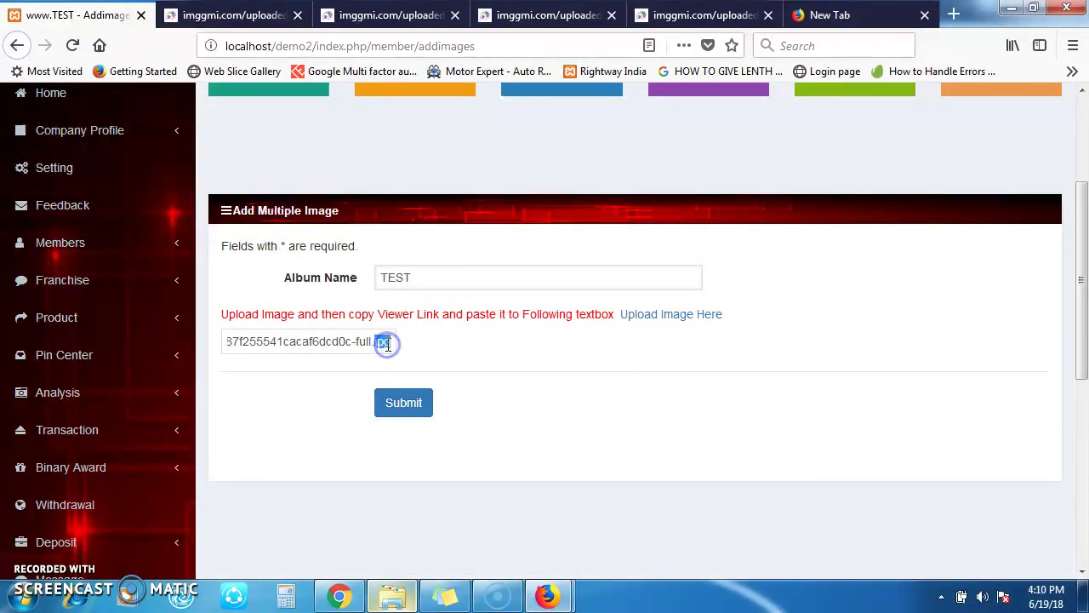
double_click(360, 341)
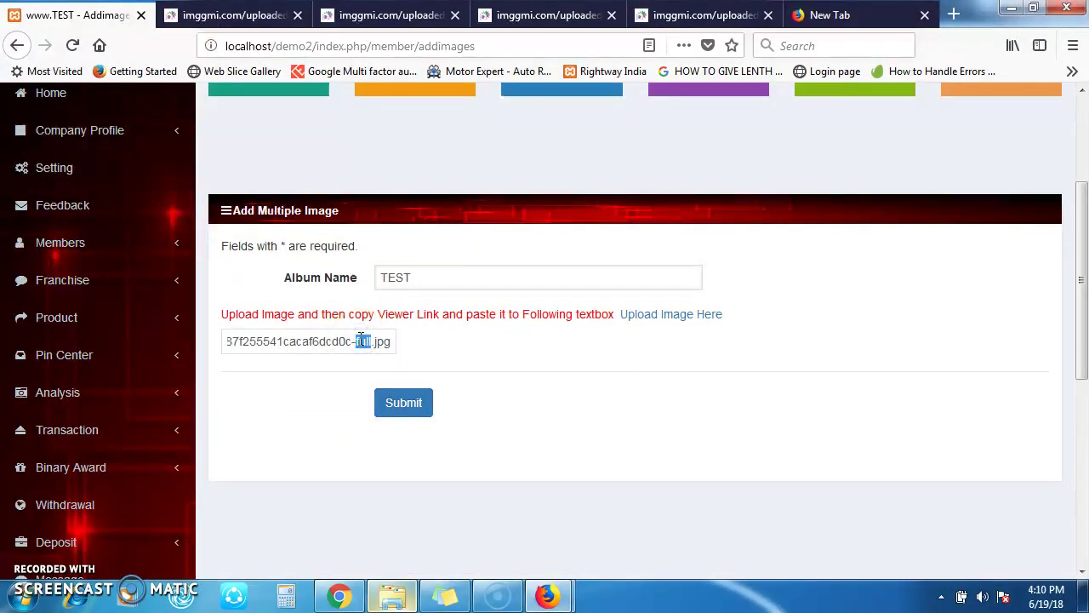
left_click(409, 405)
left_click(528, 305)
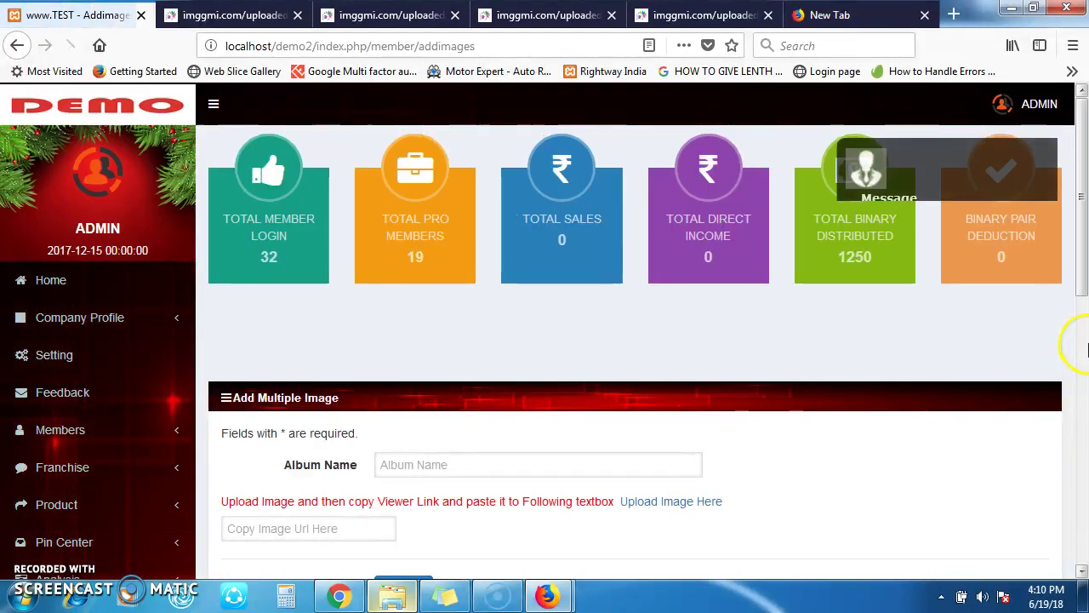
Step: Open the Gallary Image Folders page and check the last TEST album in the Image Folders list
left_click_drag(1083, 197, 1083, 406)
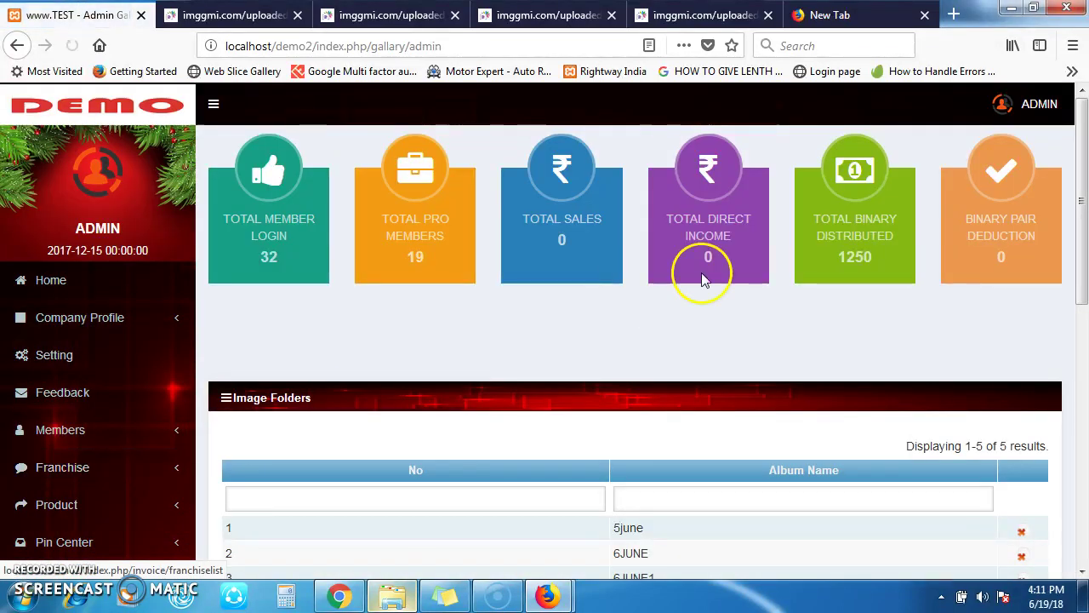
left_click(1083, 307)
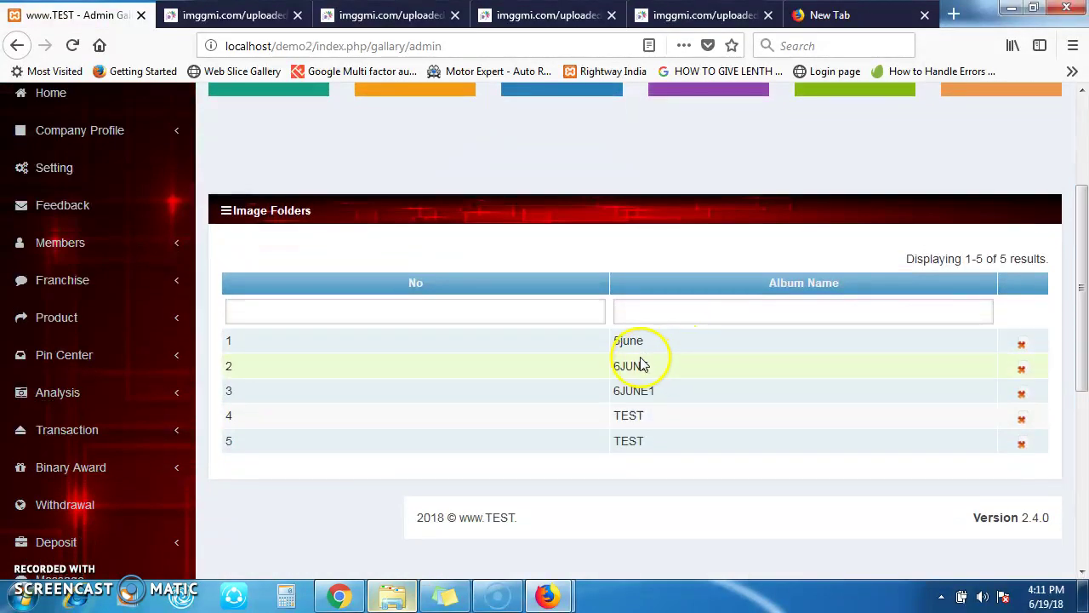
left_click_drag(613, 441, 656, 437)
scroll(1085, 370, "down", 3)
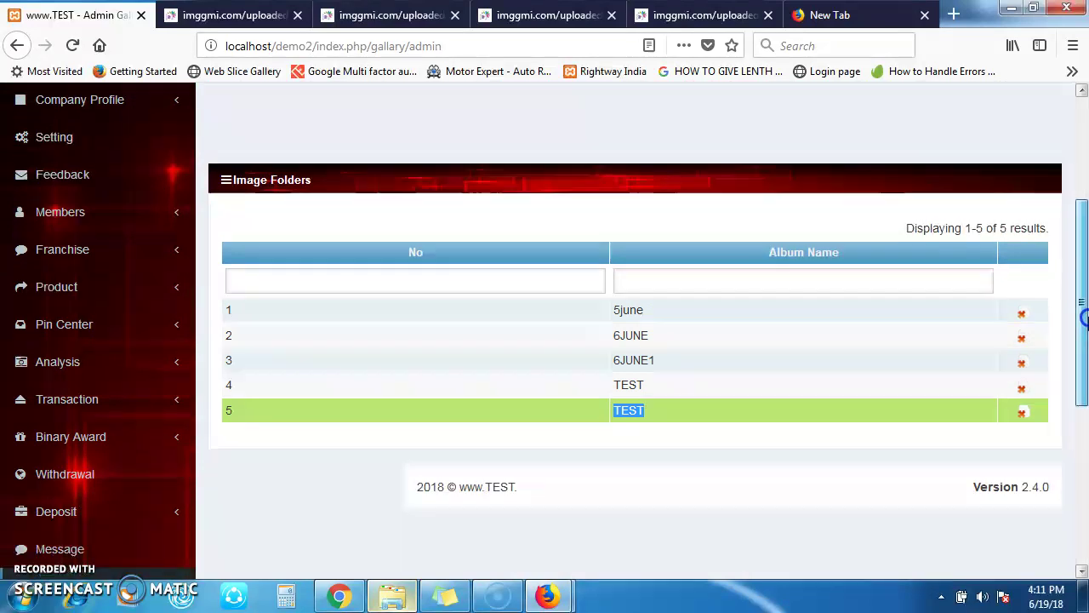
Step: Leave the Image Folders list and open the Video page of the Broadcast section
scroll(1085, 366, "down", 4)
scroll(1085, 375, "up", 3)
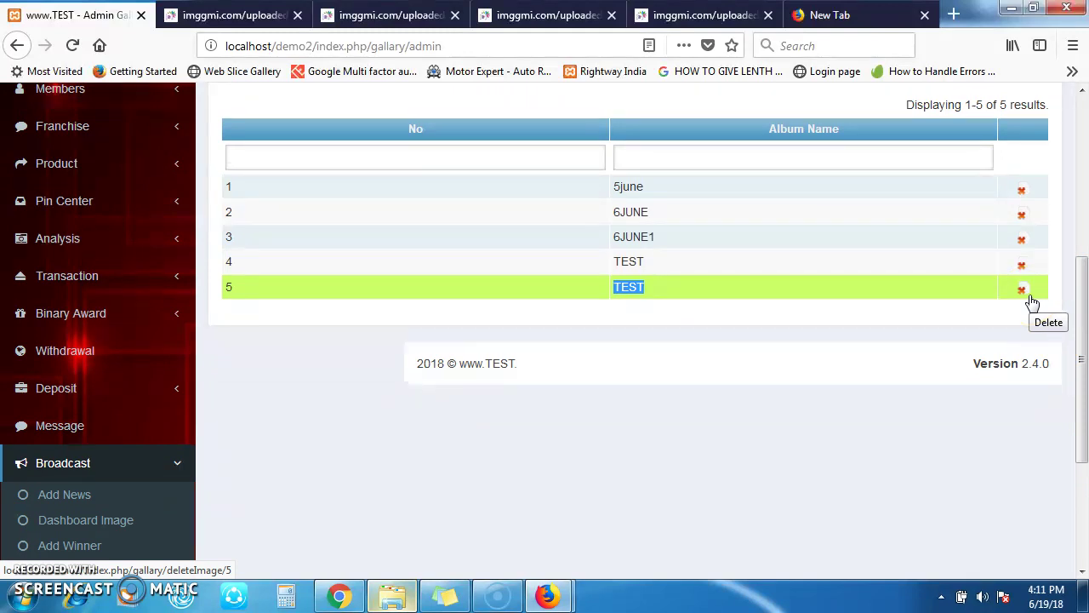
left_click(1085, 316)
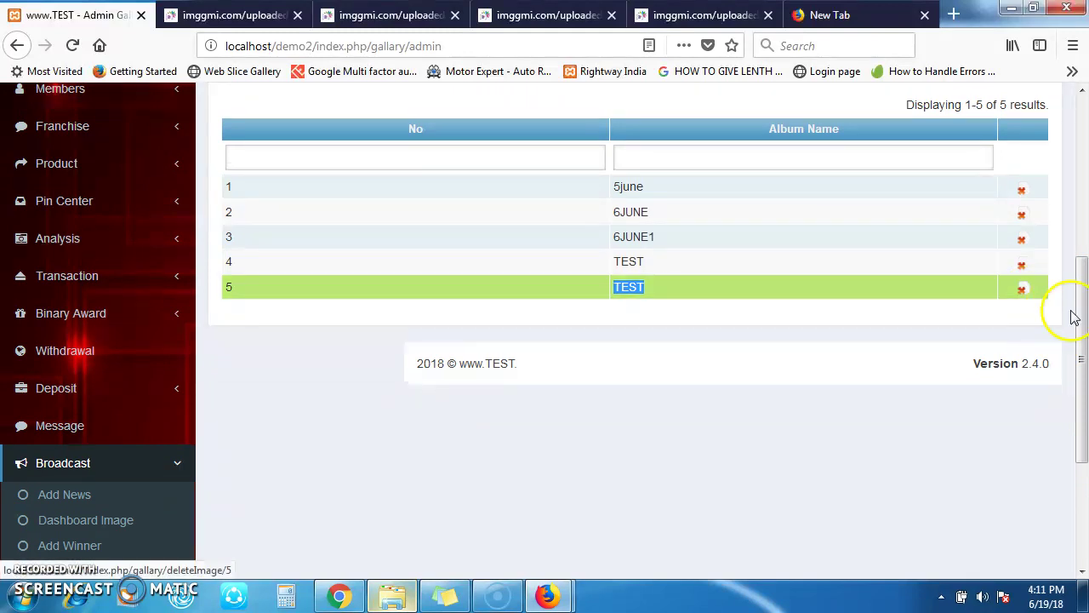
left_click_drag(1085, 282, 1085, 391)
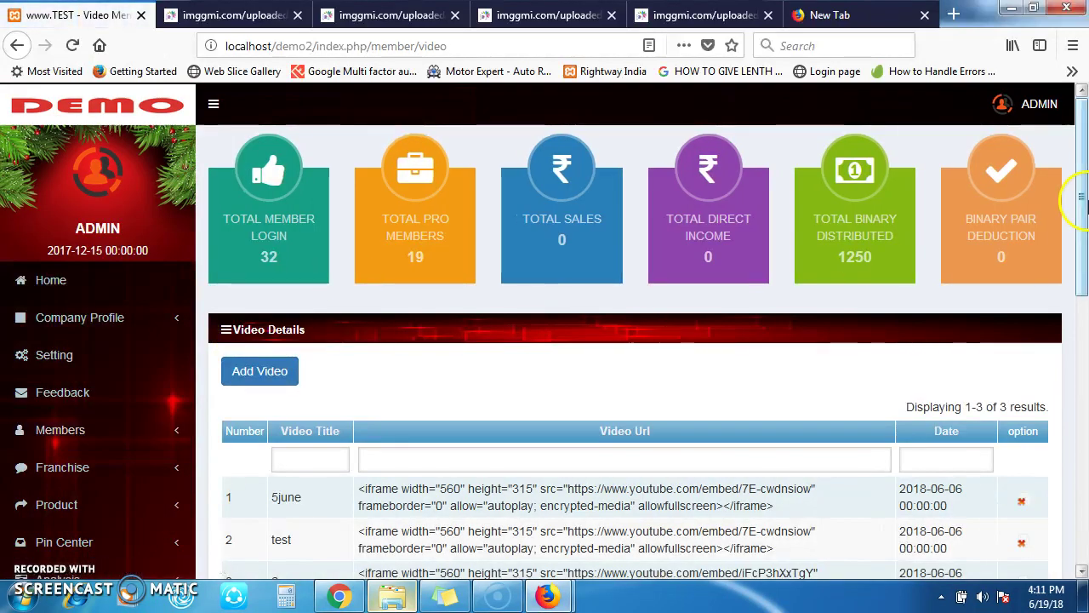
Step: Look over the Video Details list and open the form for adding a new video
scroll(1081, 198, "down", 3)
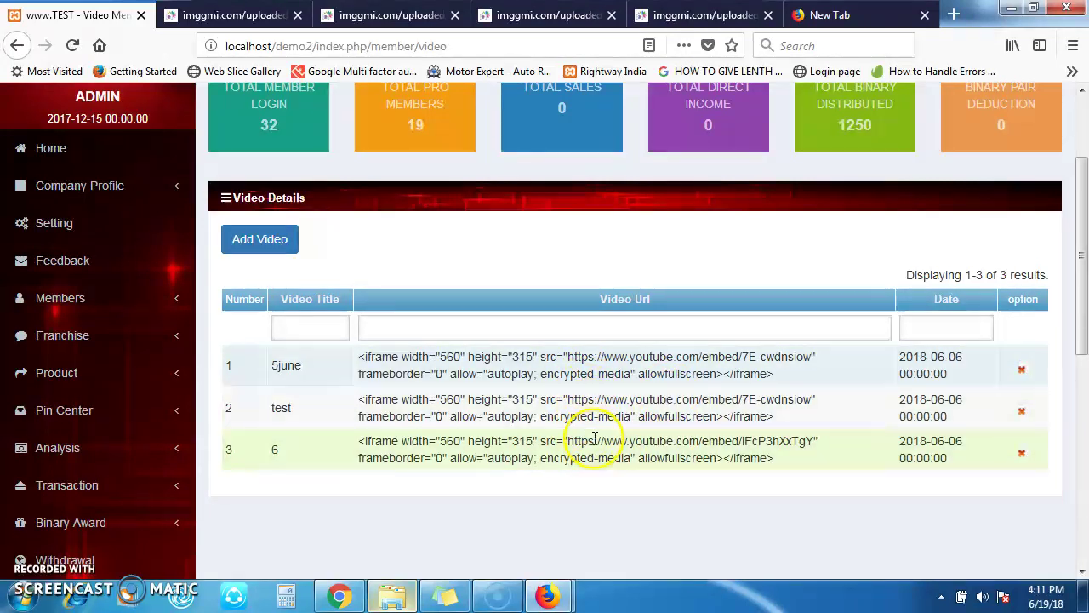
left_click(281, 253)
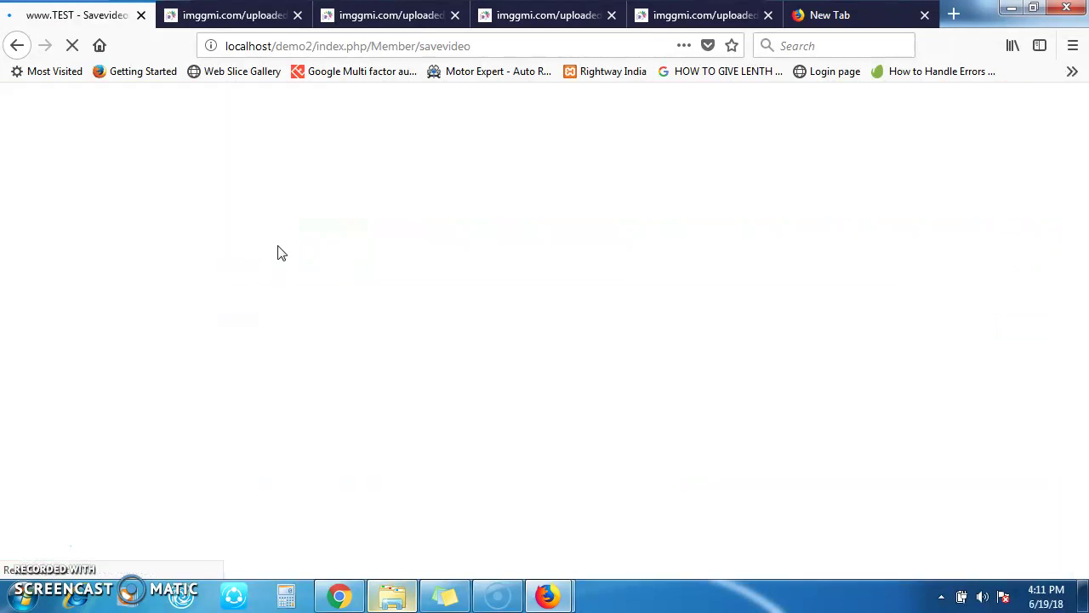
scroll(639, 298, "down", 2)
scroll(514, 382, "up", 2)
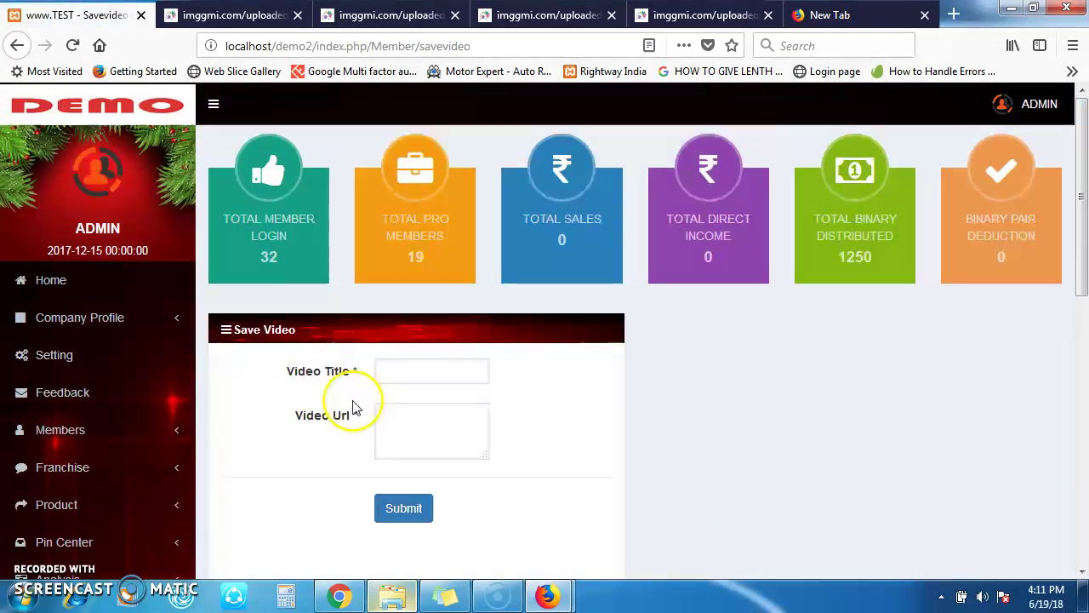
Step: Enter Test as the video title in the Save Video form and place the cursor in the Video Url field
left_click(400, 369)
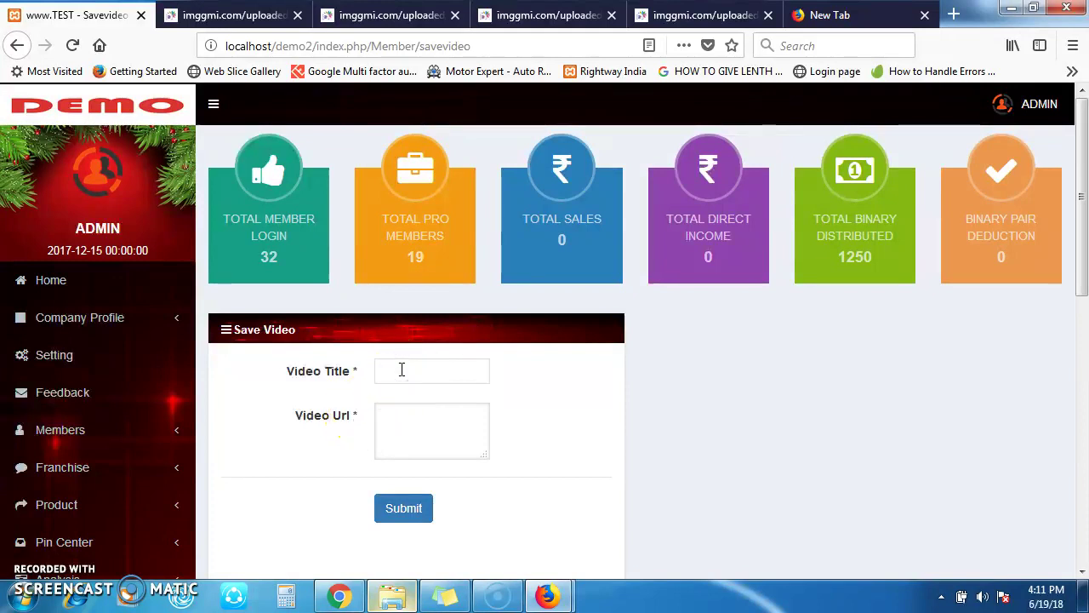
type("t")
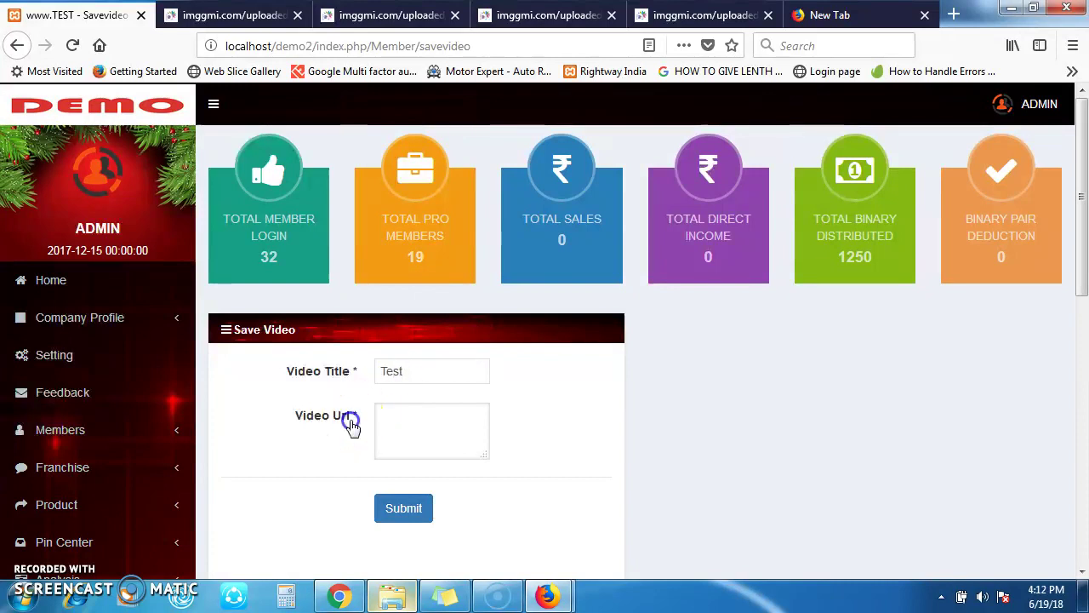
left_click(397, 428)
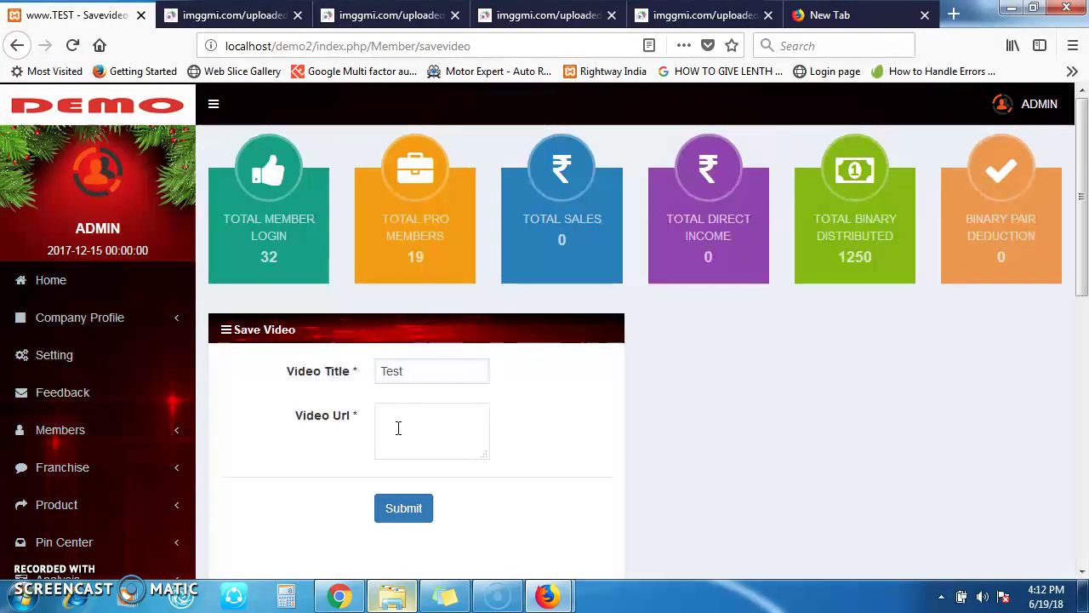
left_click(476, 380)
left_click(430, 443)
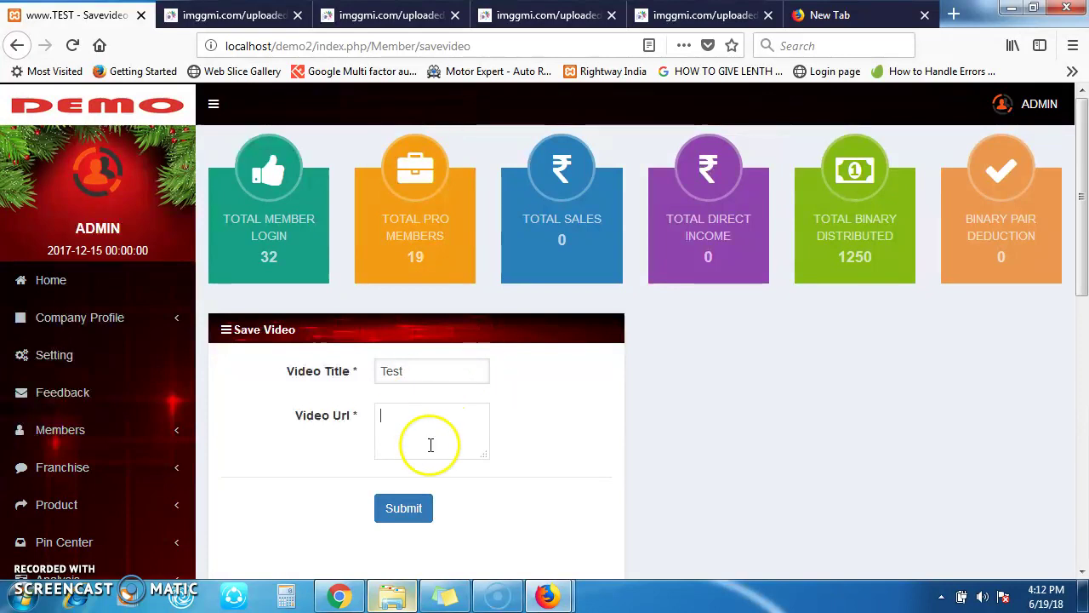
Step: Switch to the empty browser tab, search the web for youtube and open the YouTube site from the results
key("ctrl+shift+Tab")
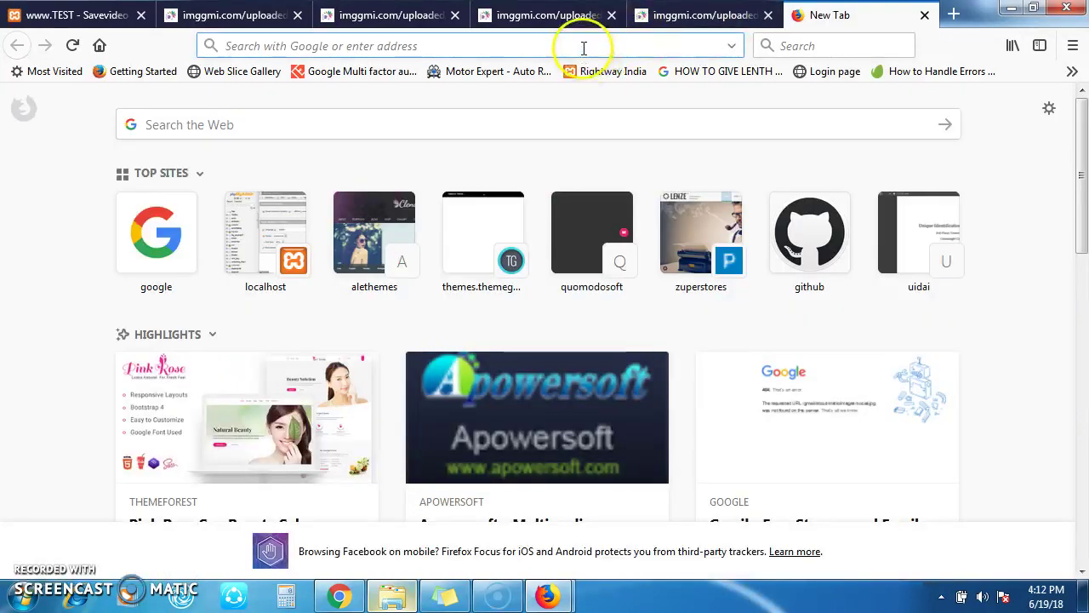
left_click(584, 48)
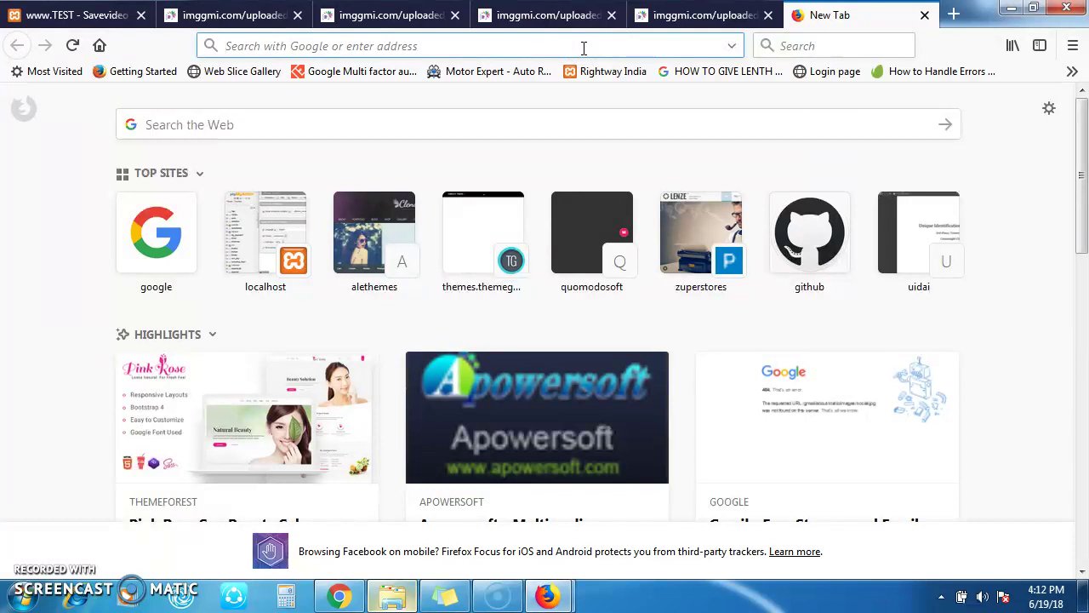
type("yout")
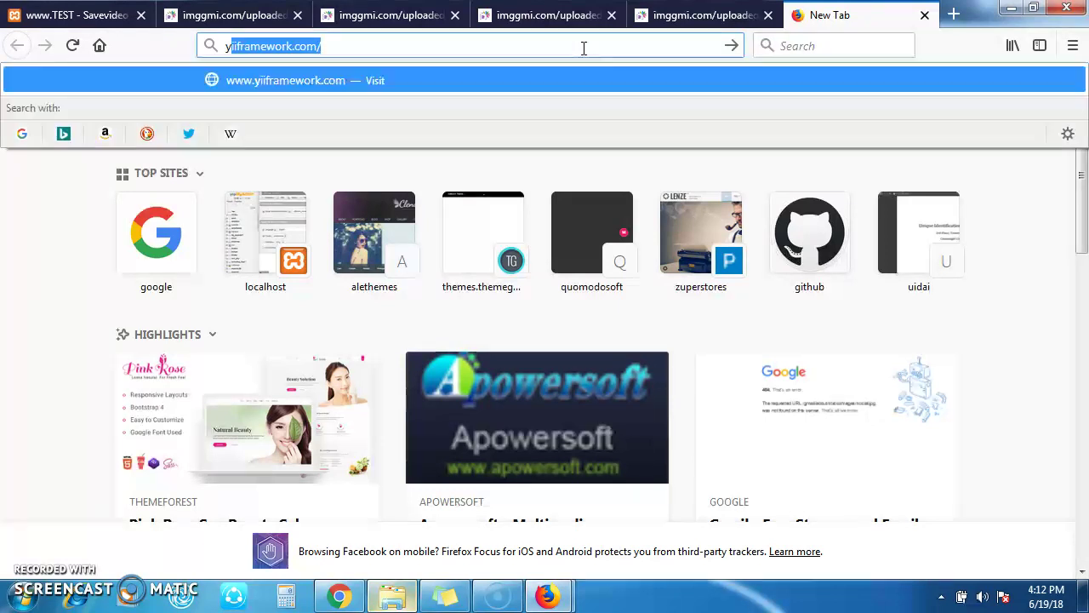
type("e")
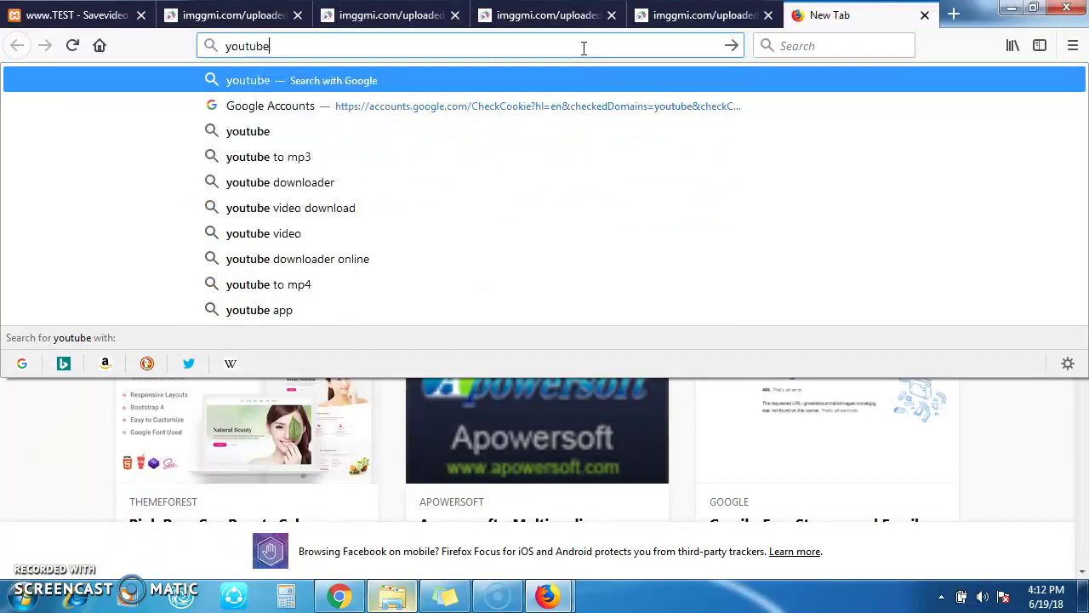
key("Return")
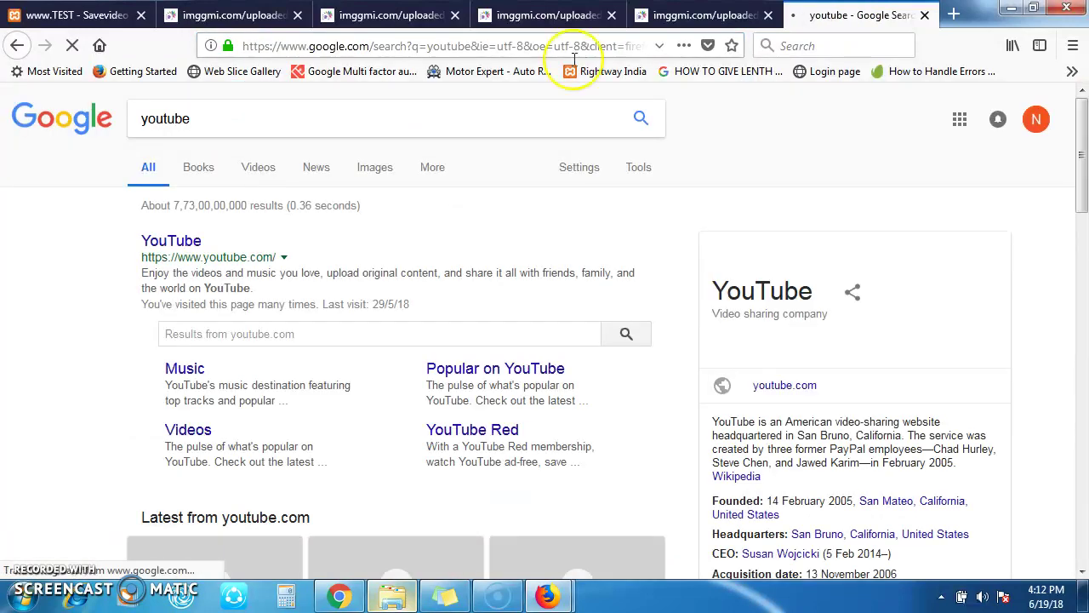
left_click(179, 243)
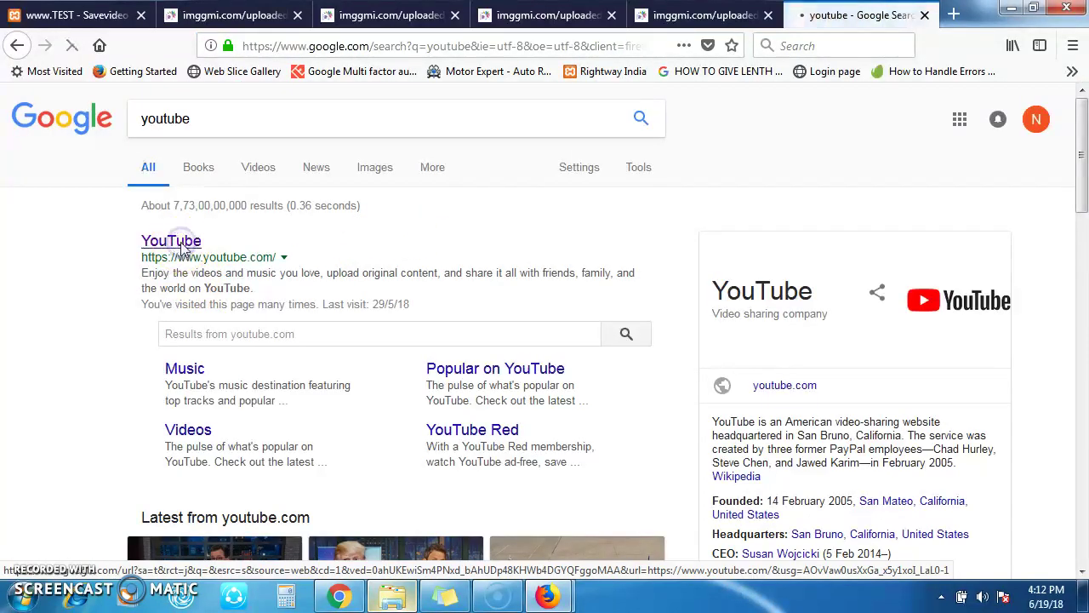